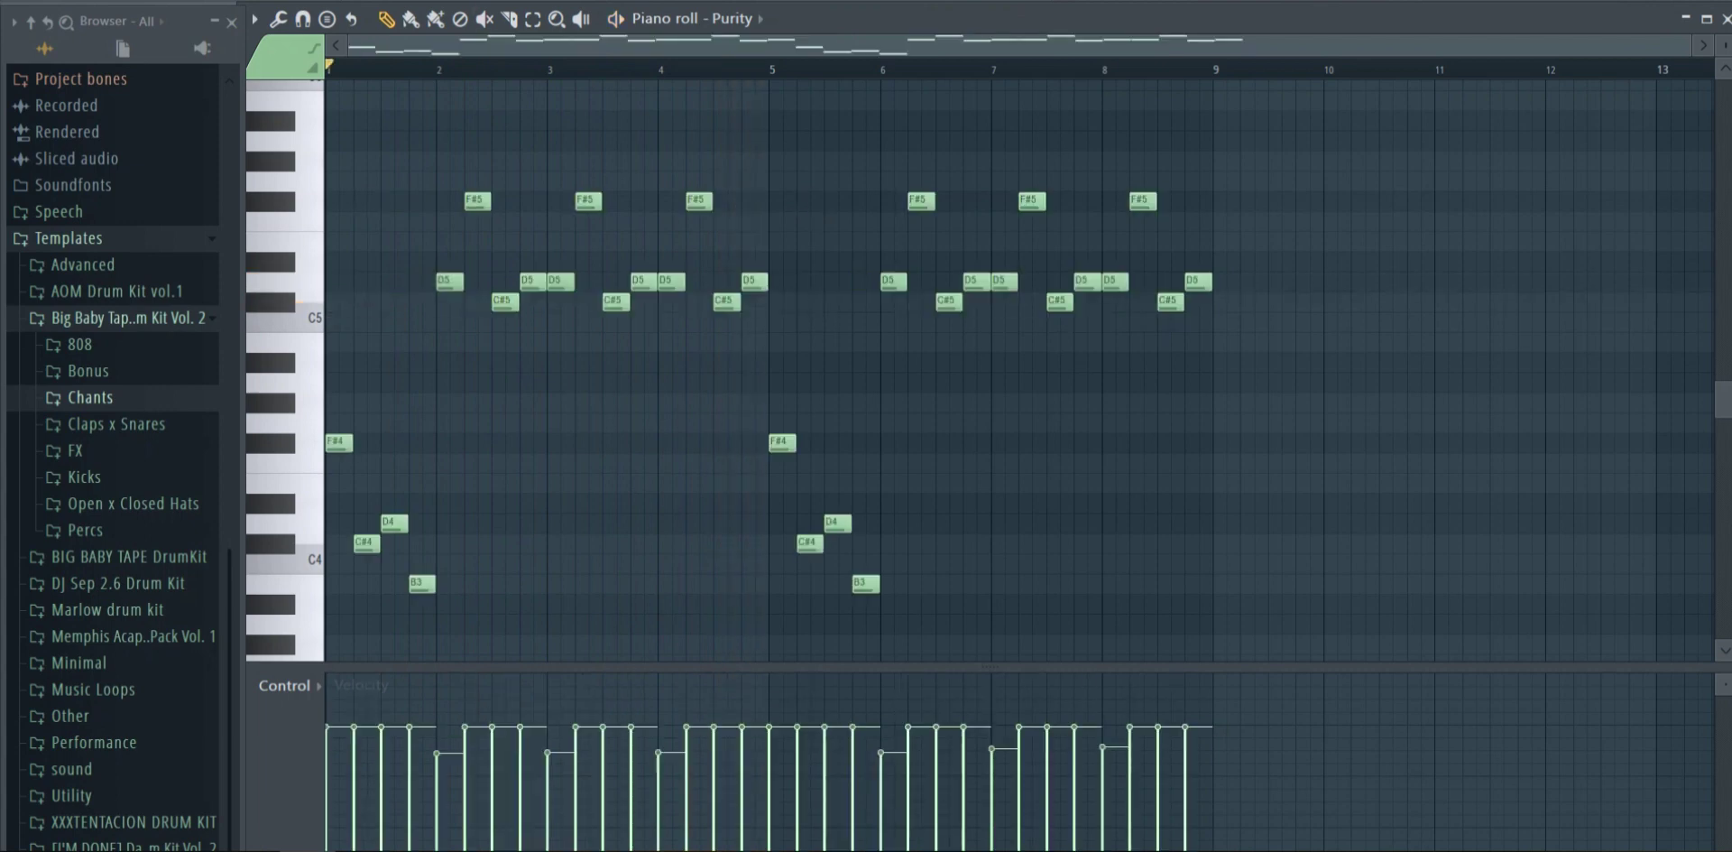
Play back the Purity melody in the piano roll, and close the piano roll.
key(space)
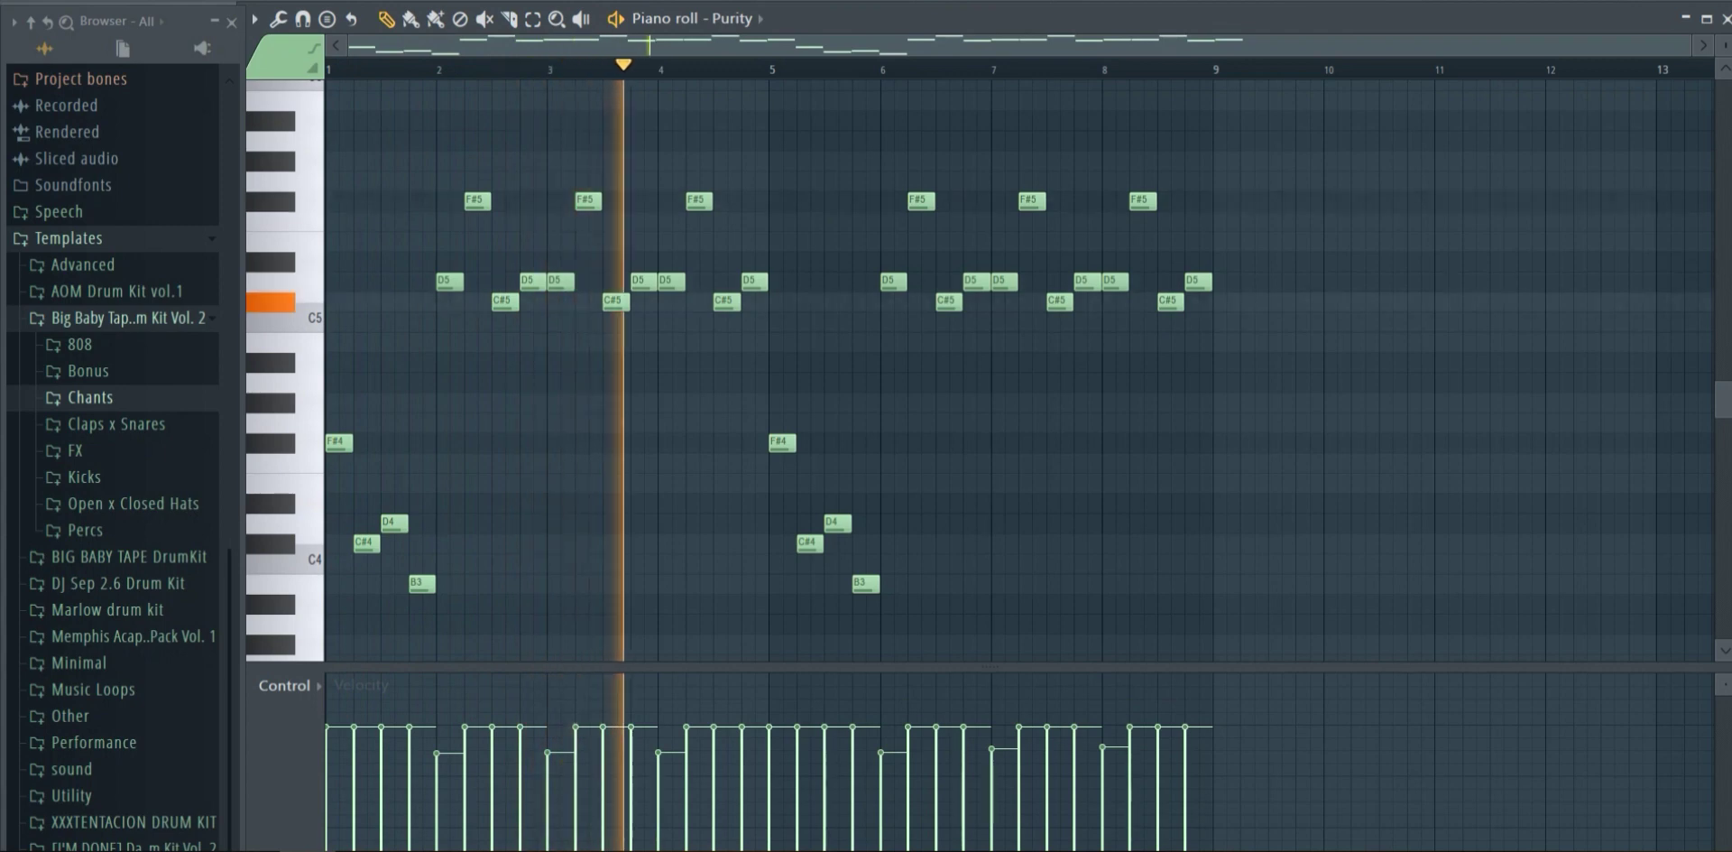
key(space)
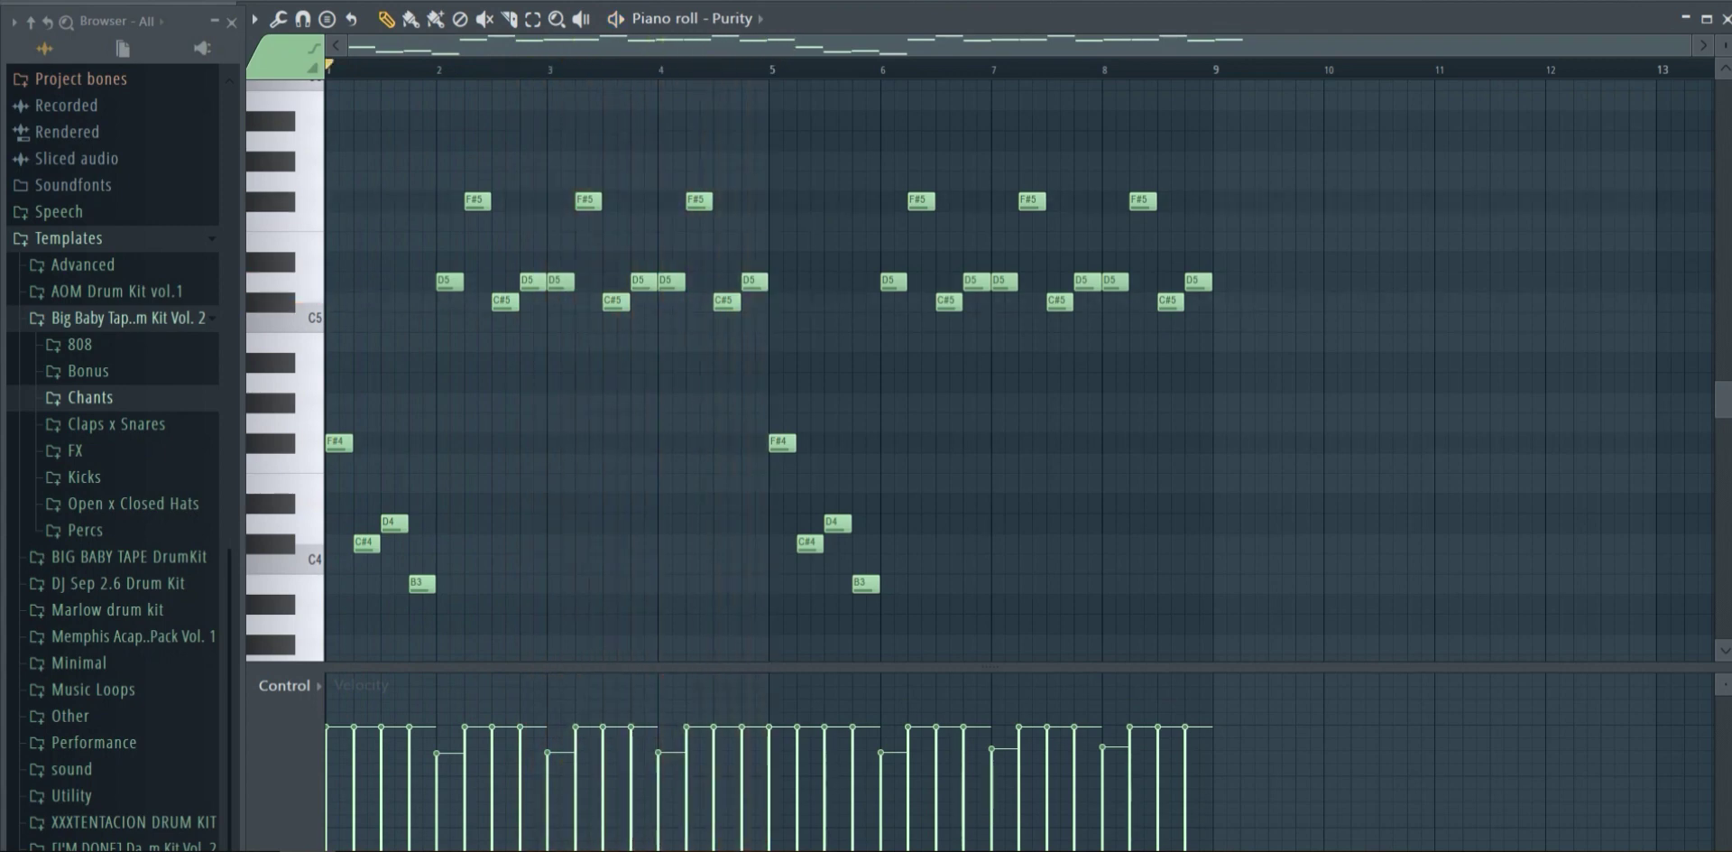
click(1727, 19)
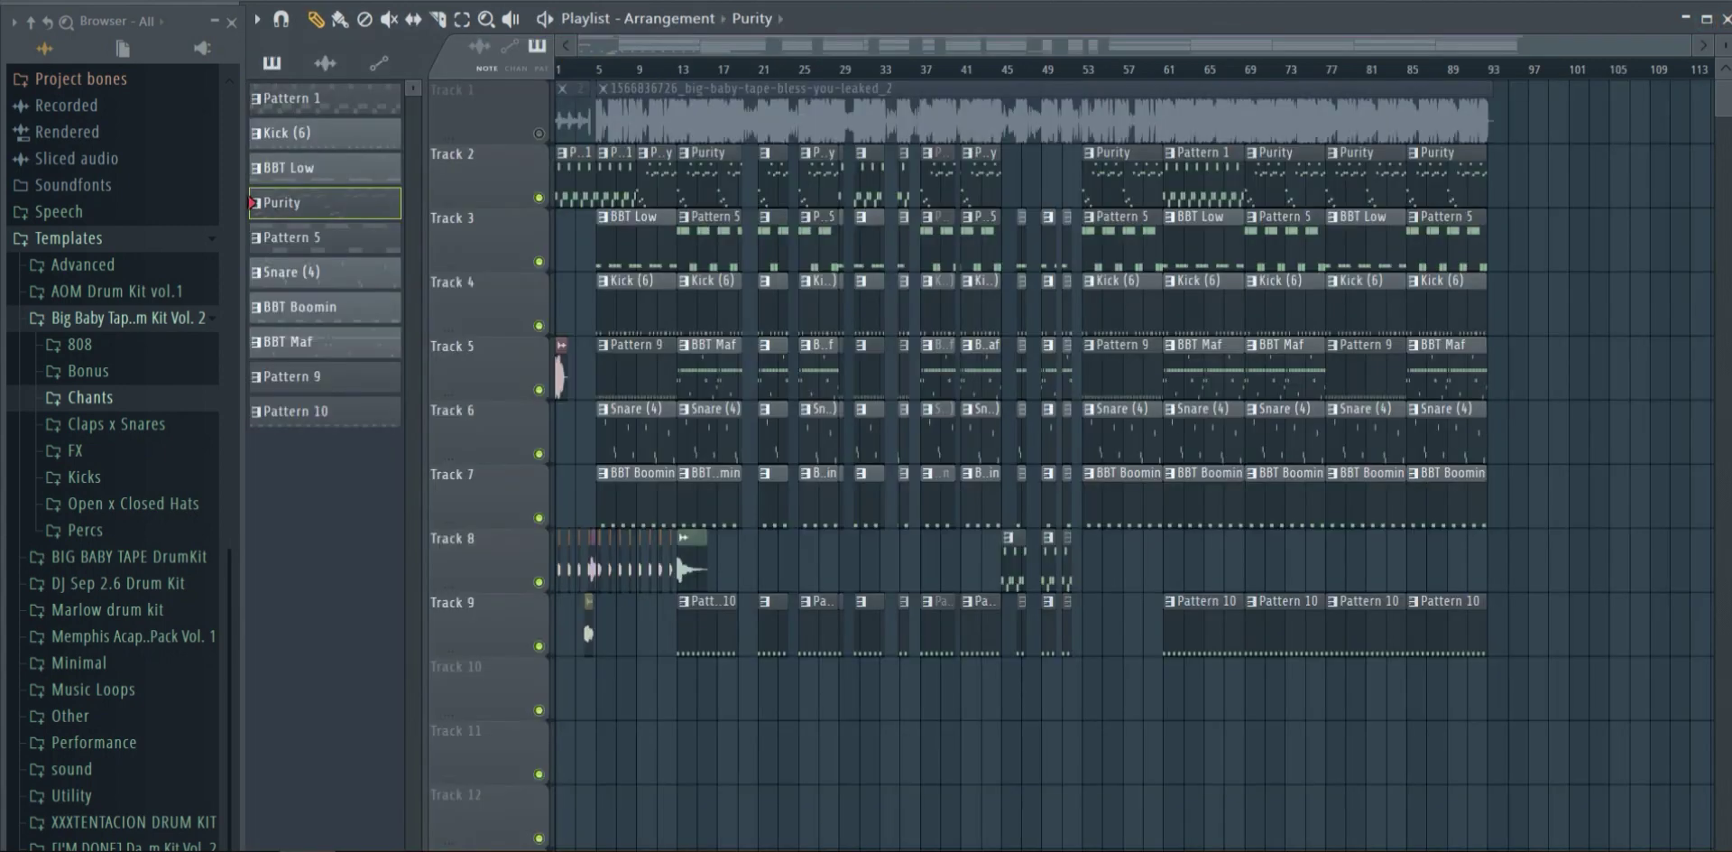
Open the Purity instrument from the channel rack to examine its selected preset, and close it.
key(F6)
click(604, 580)
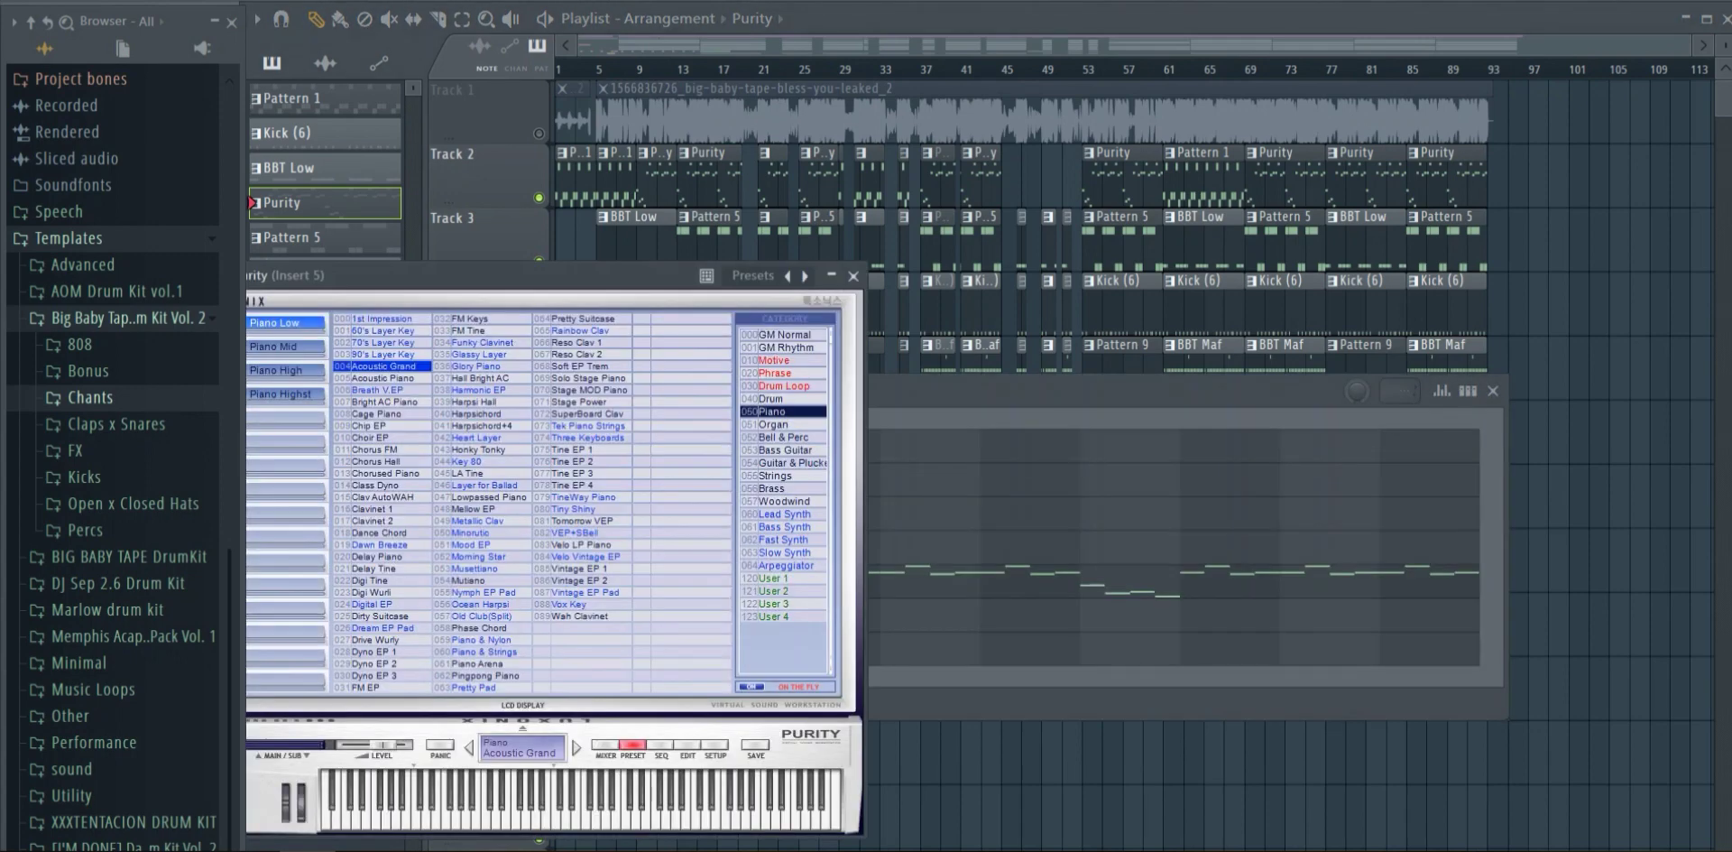
click(853, 275)
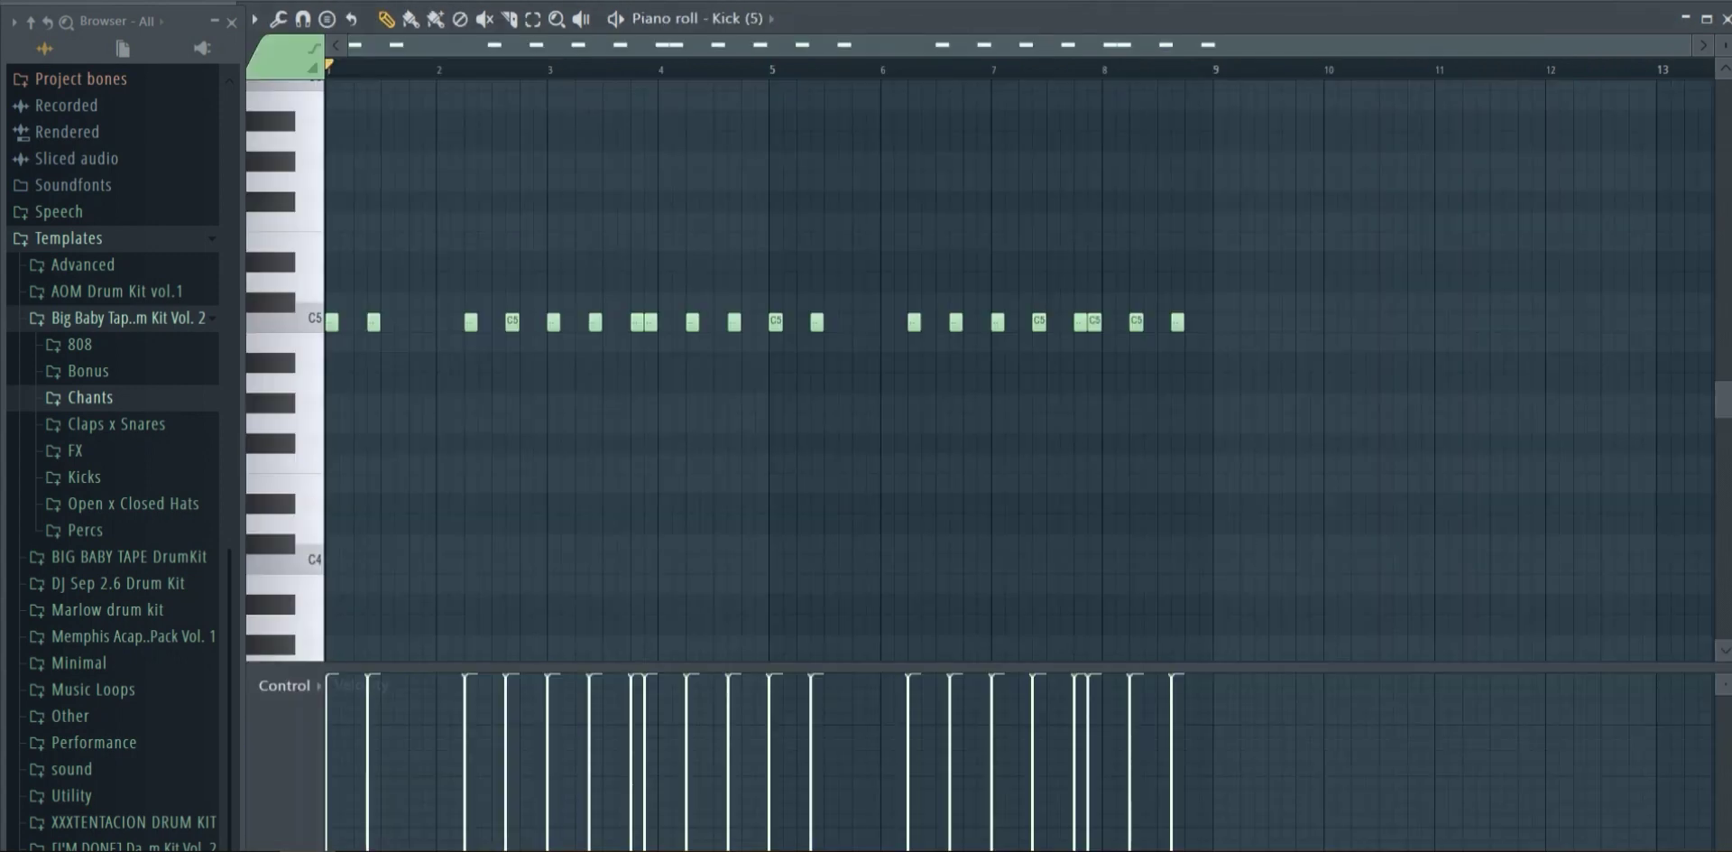
Play back the Kick (5) pattern and the two BBT Low bass patterns in the piano roll.
key(space)
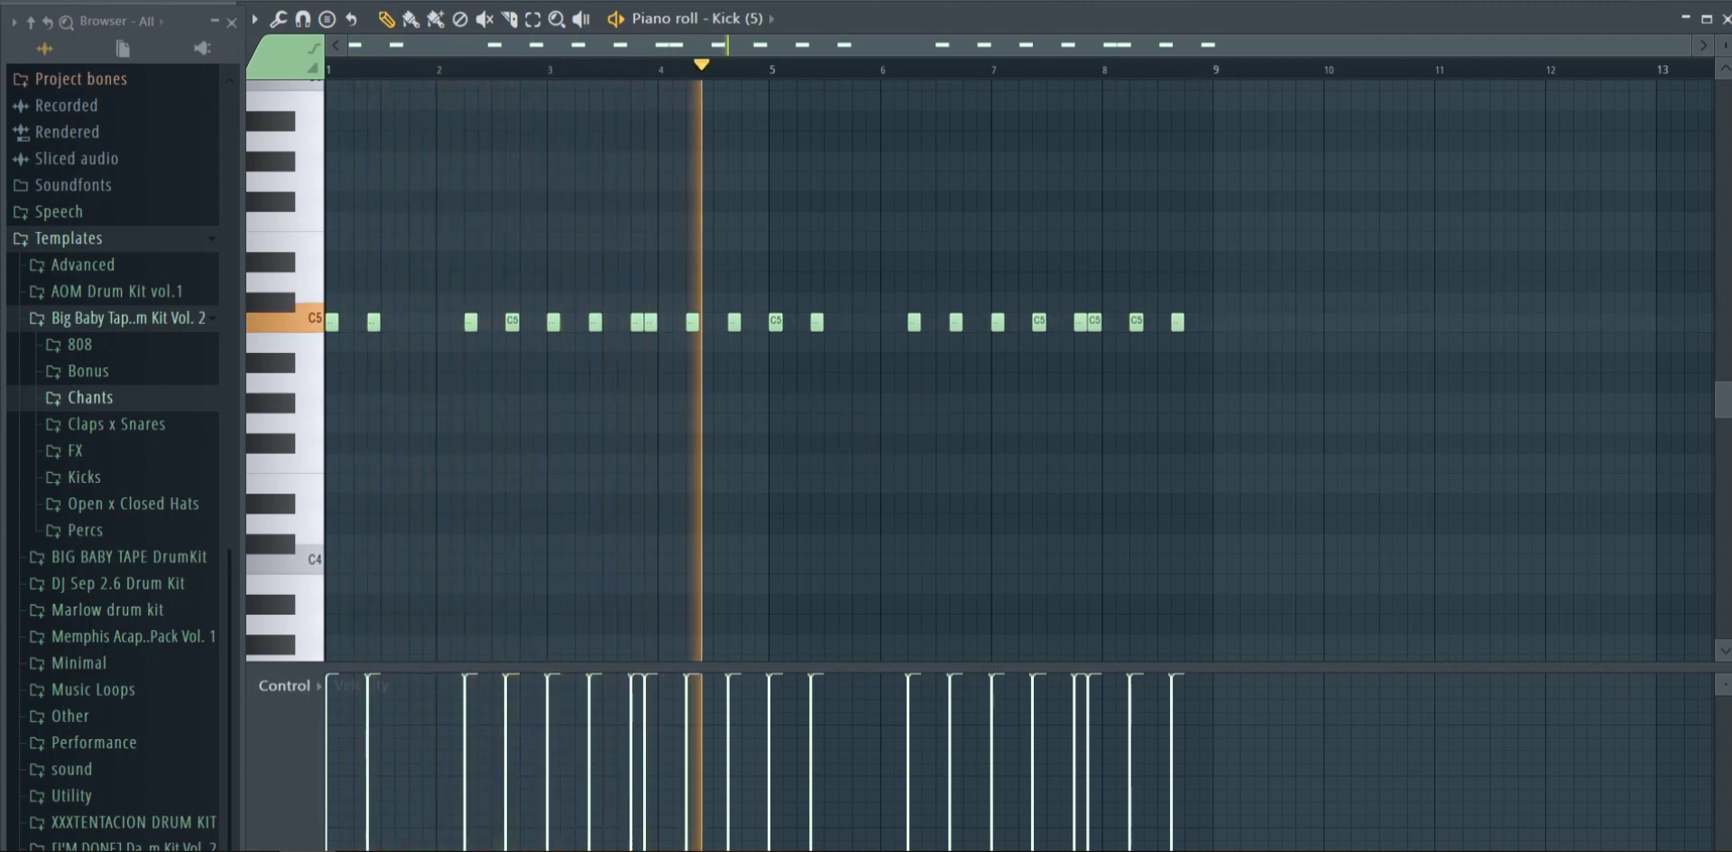
key(space)
key(KP_Add)
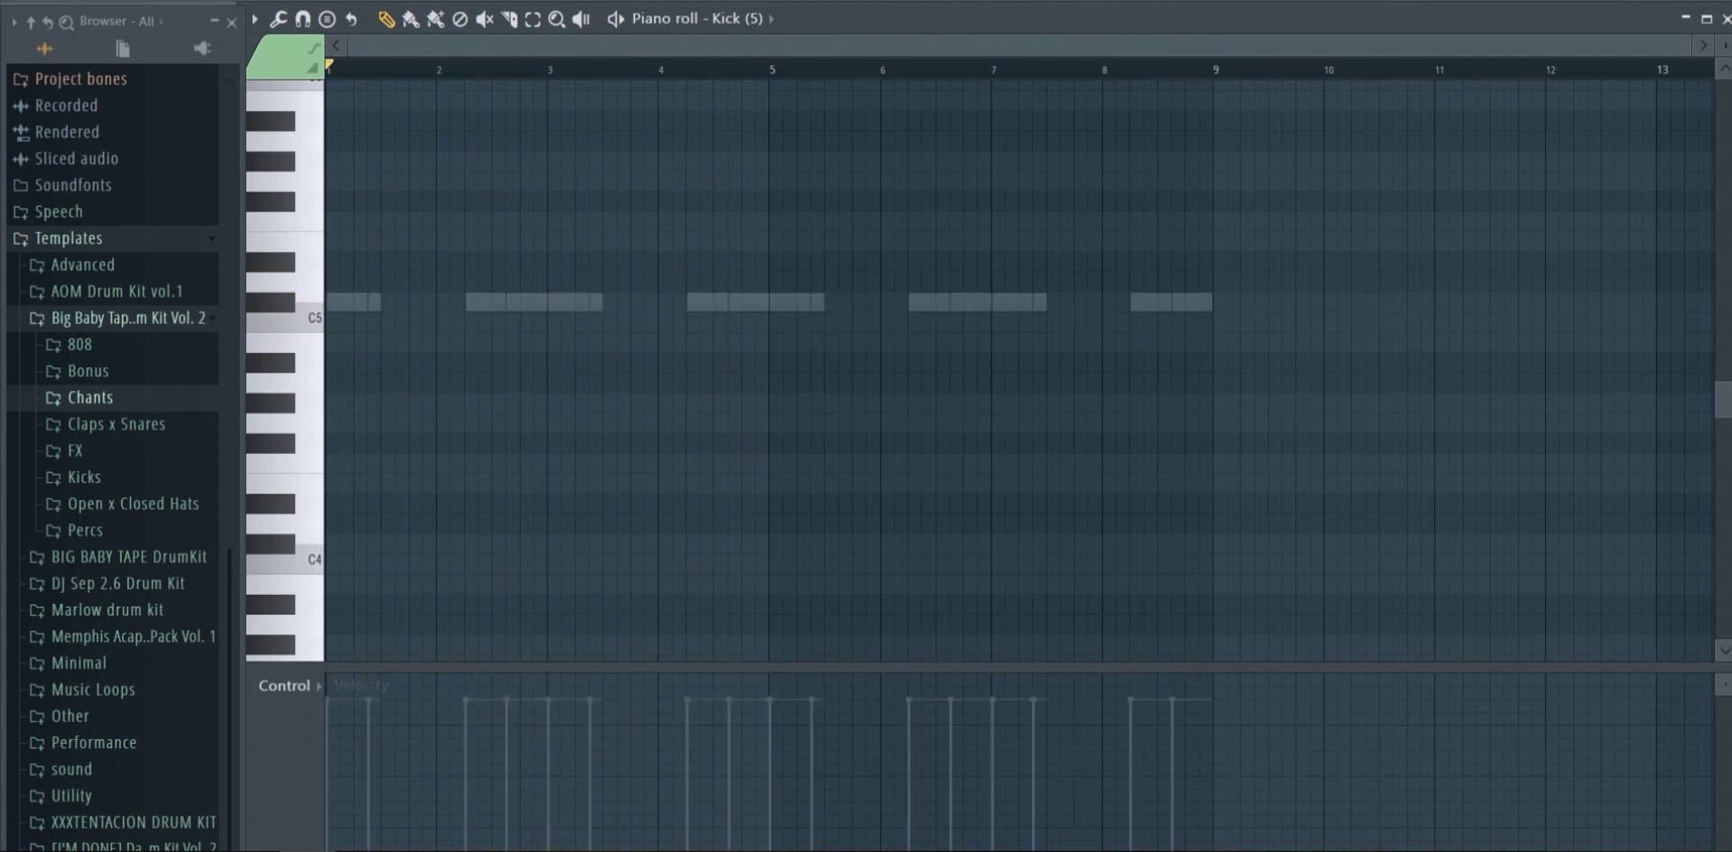
key(Down)
key(space)
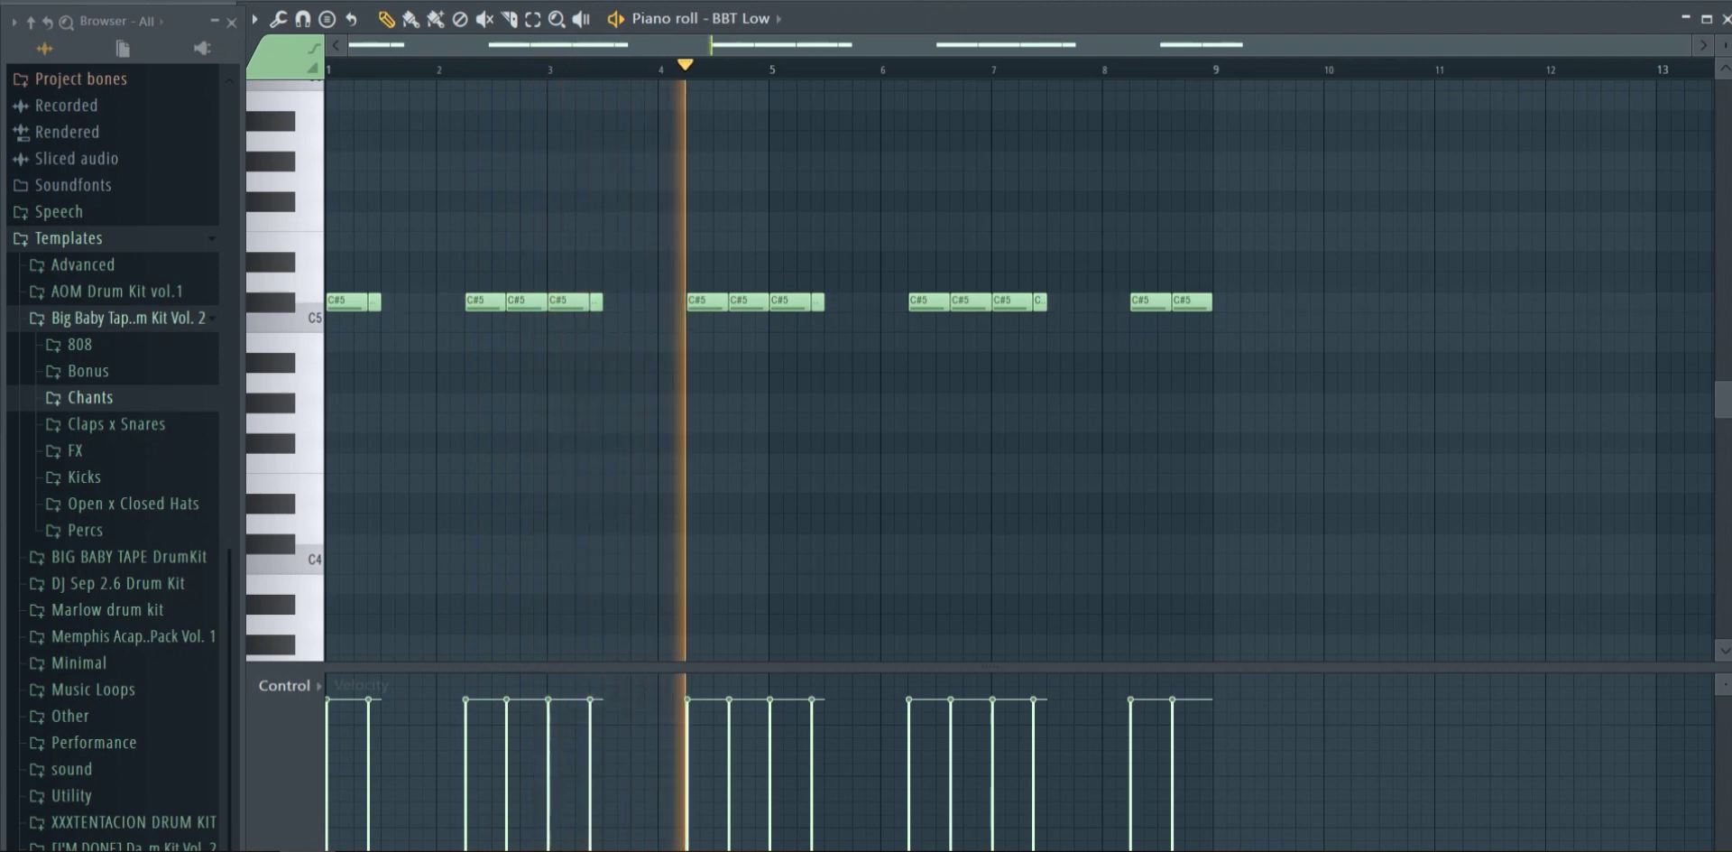
key(space)
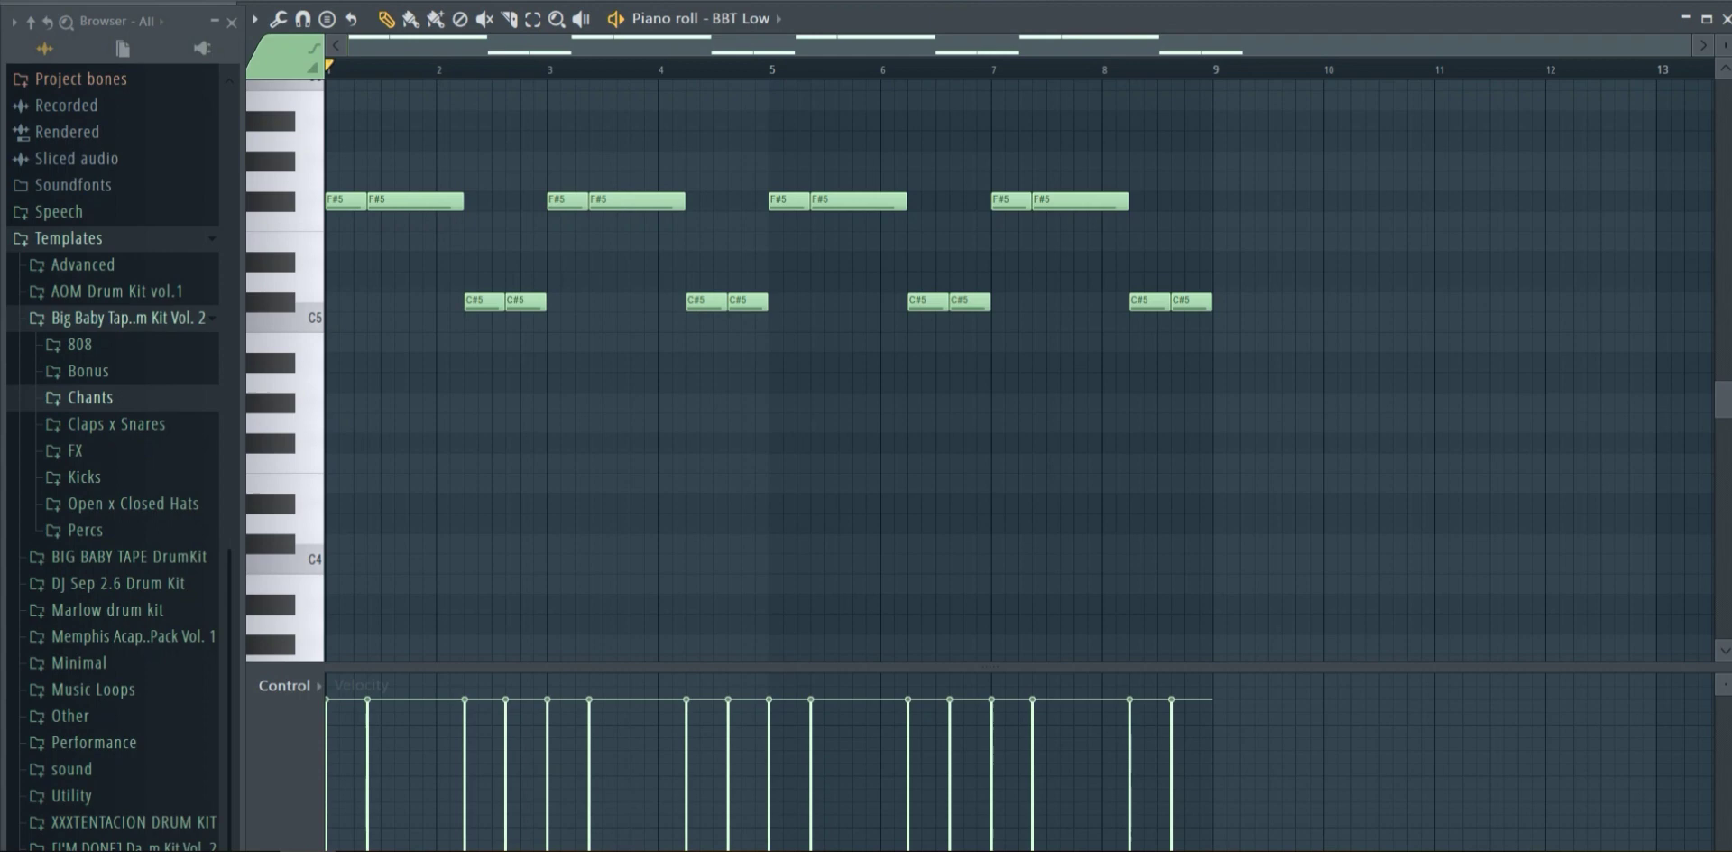
key(space)
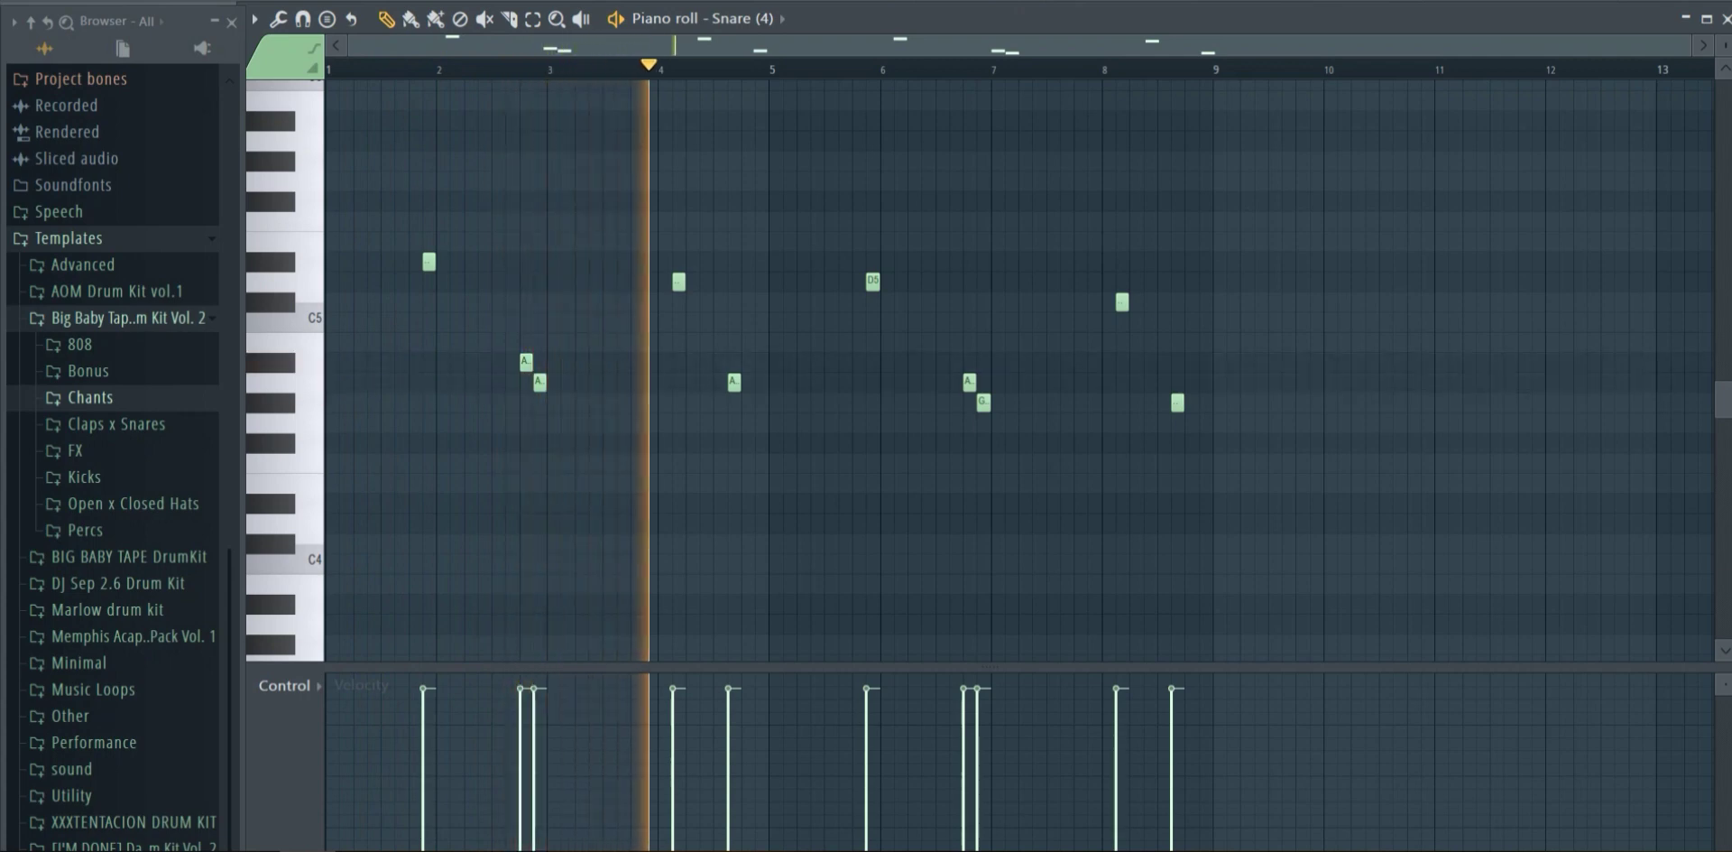
Finish listening to the Snare (4) pattern and play back the BBT Boomin pattern.
key(space)
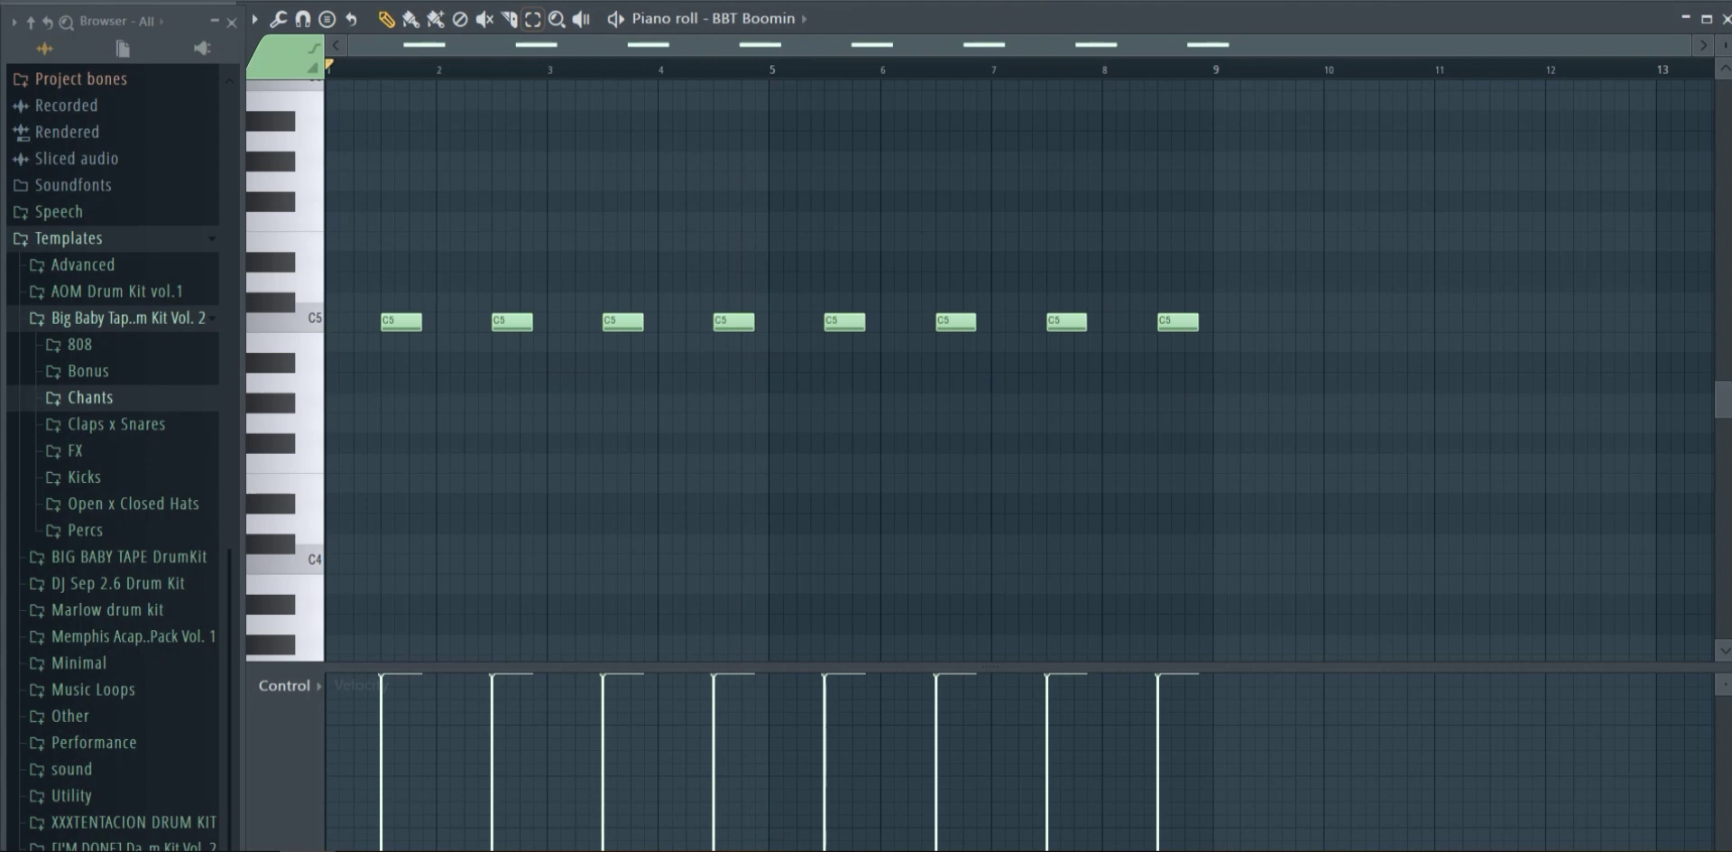
key(space)
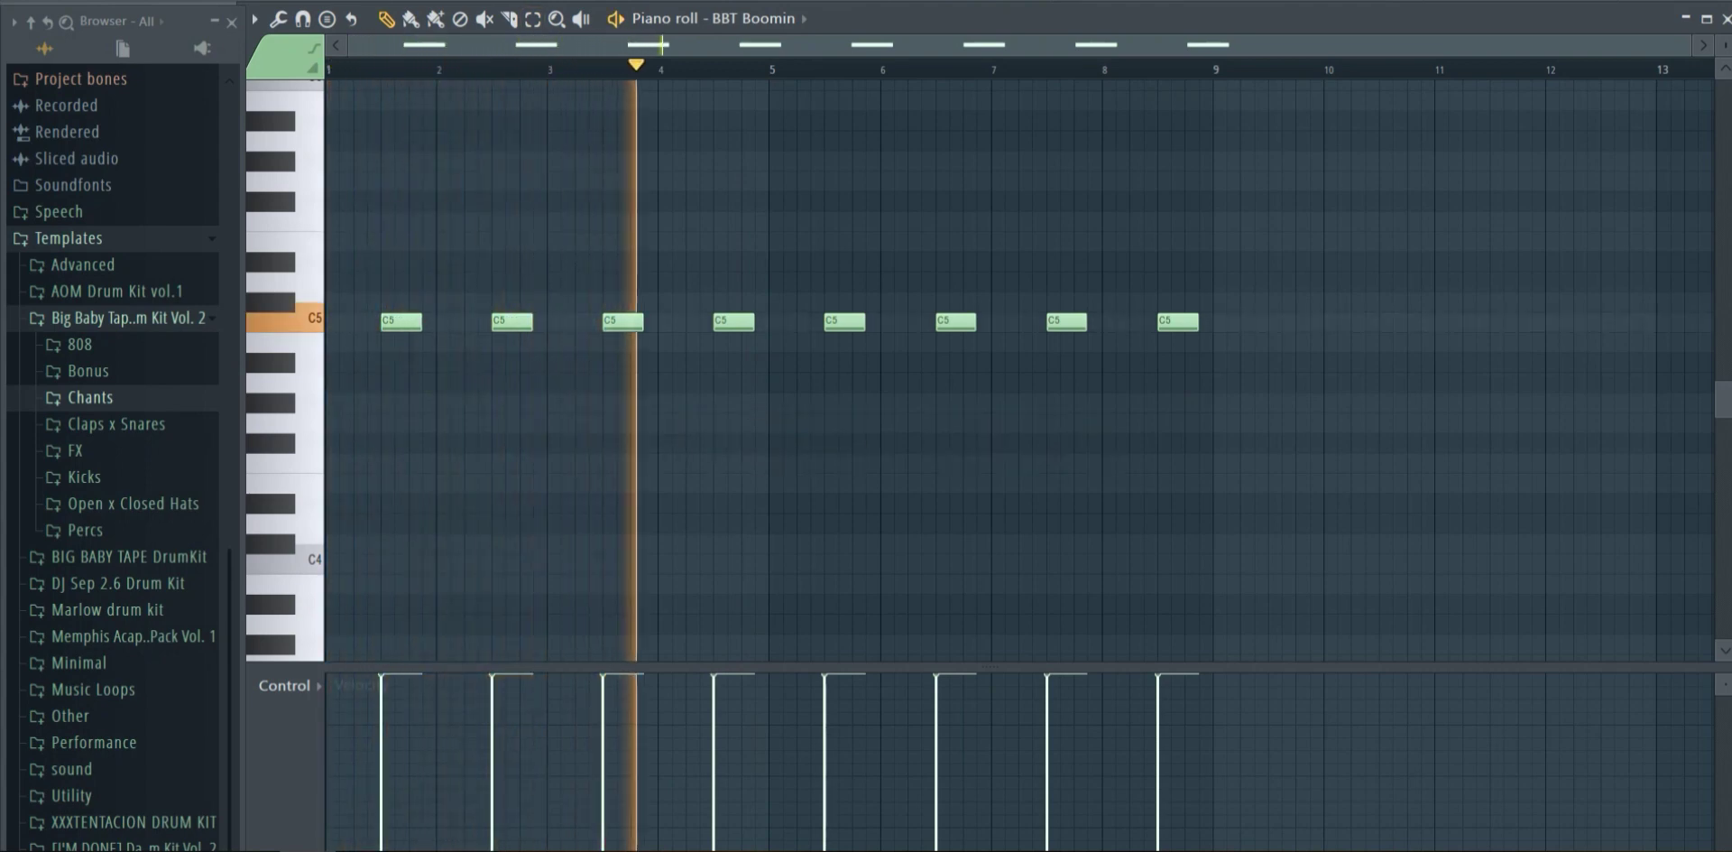
key(space)
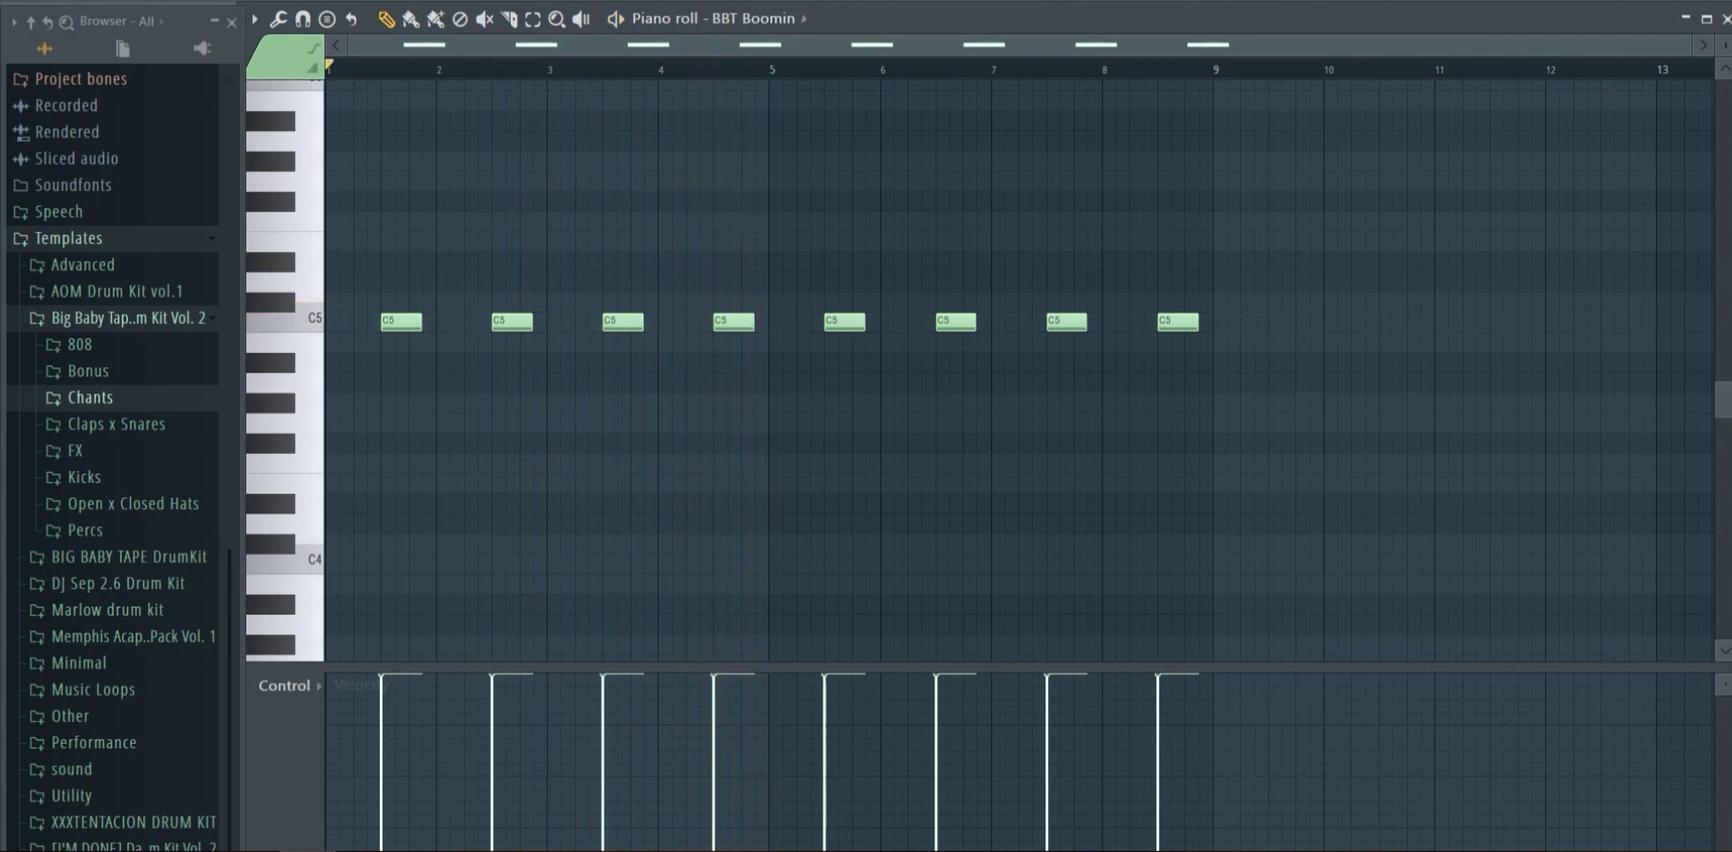
Switch to the first BBT Maf hi-hat pattern and play it back.
key(KP_Add)
key(Down)
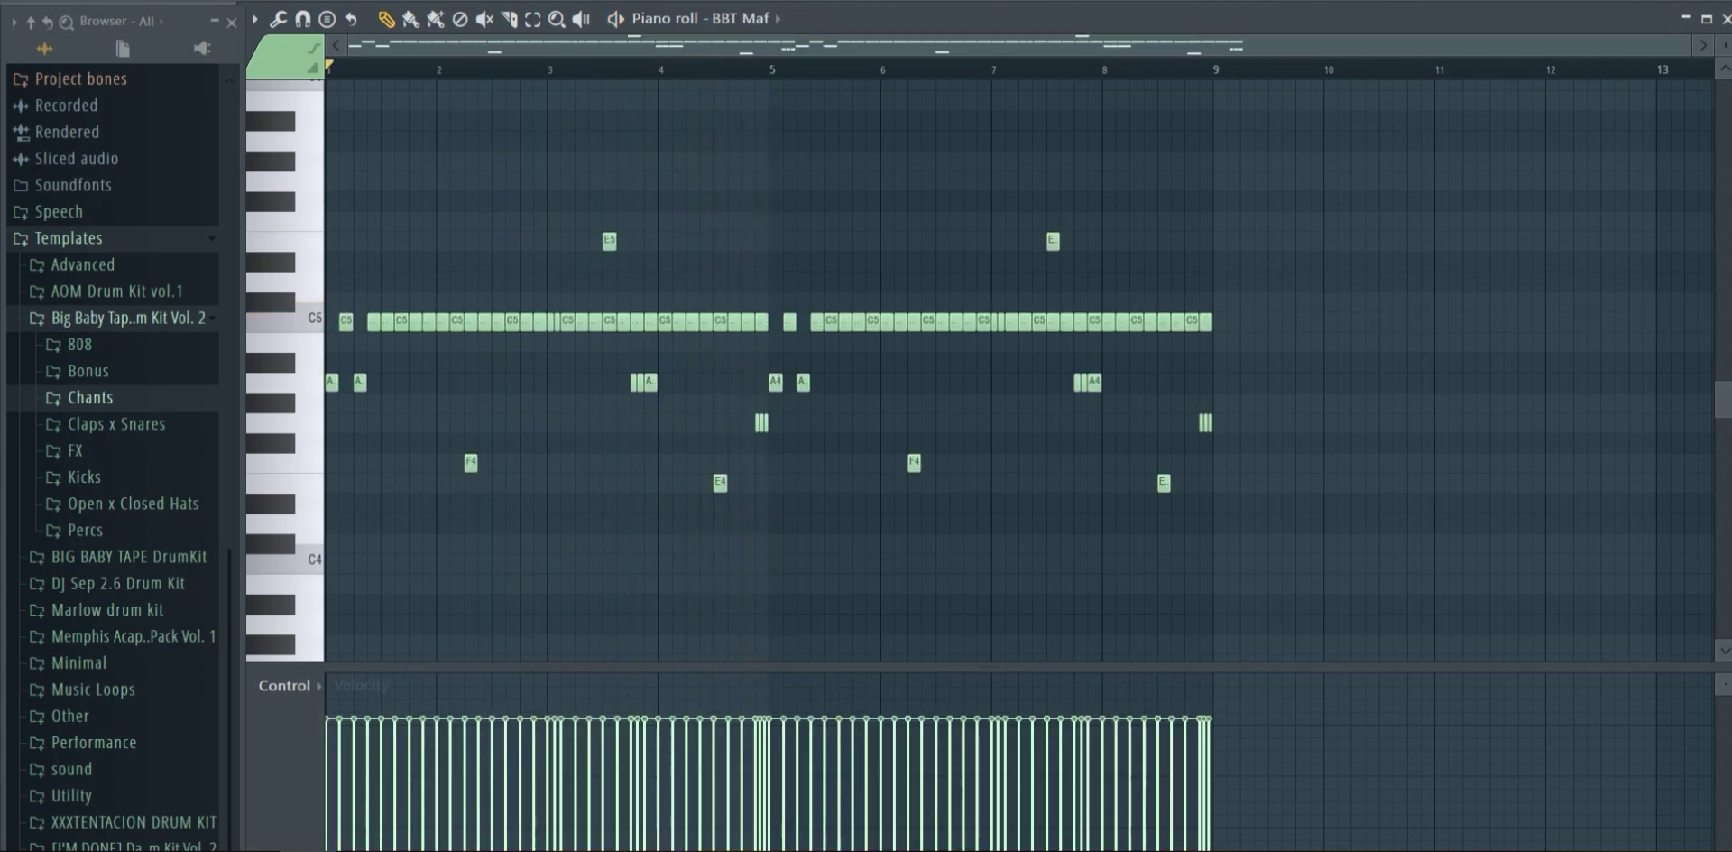
key(space)
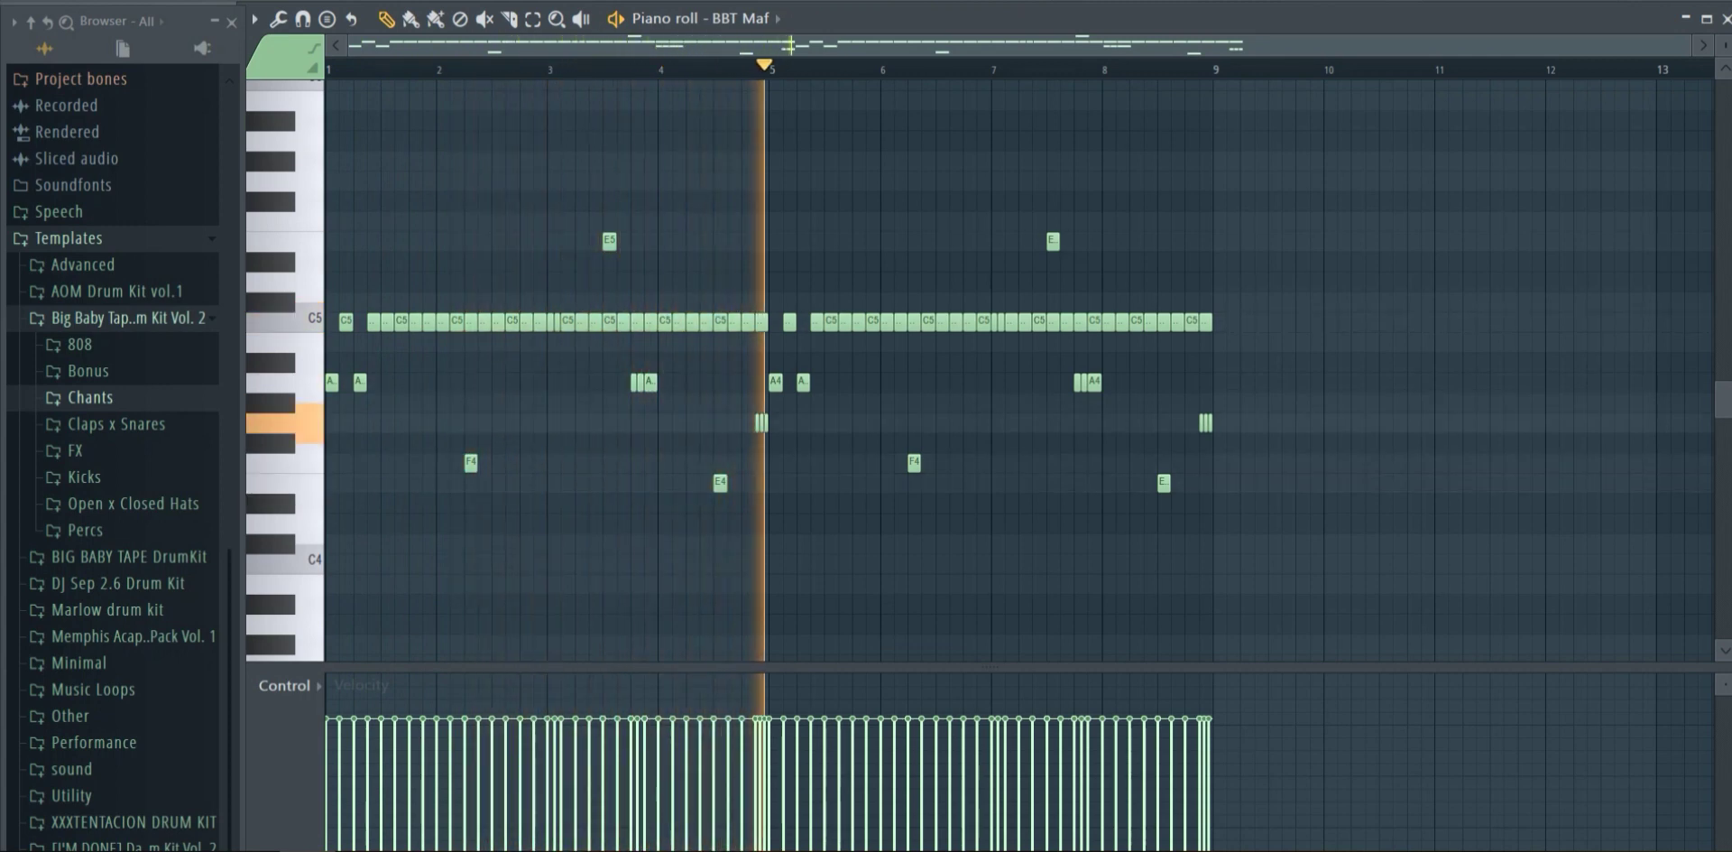
key(space)
Review the second BBT Maf hi-hat pattern and the Open Hat (2) pattern, and close the piano roll and channel rack.
key(KP_Add)
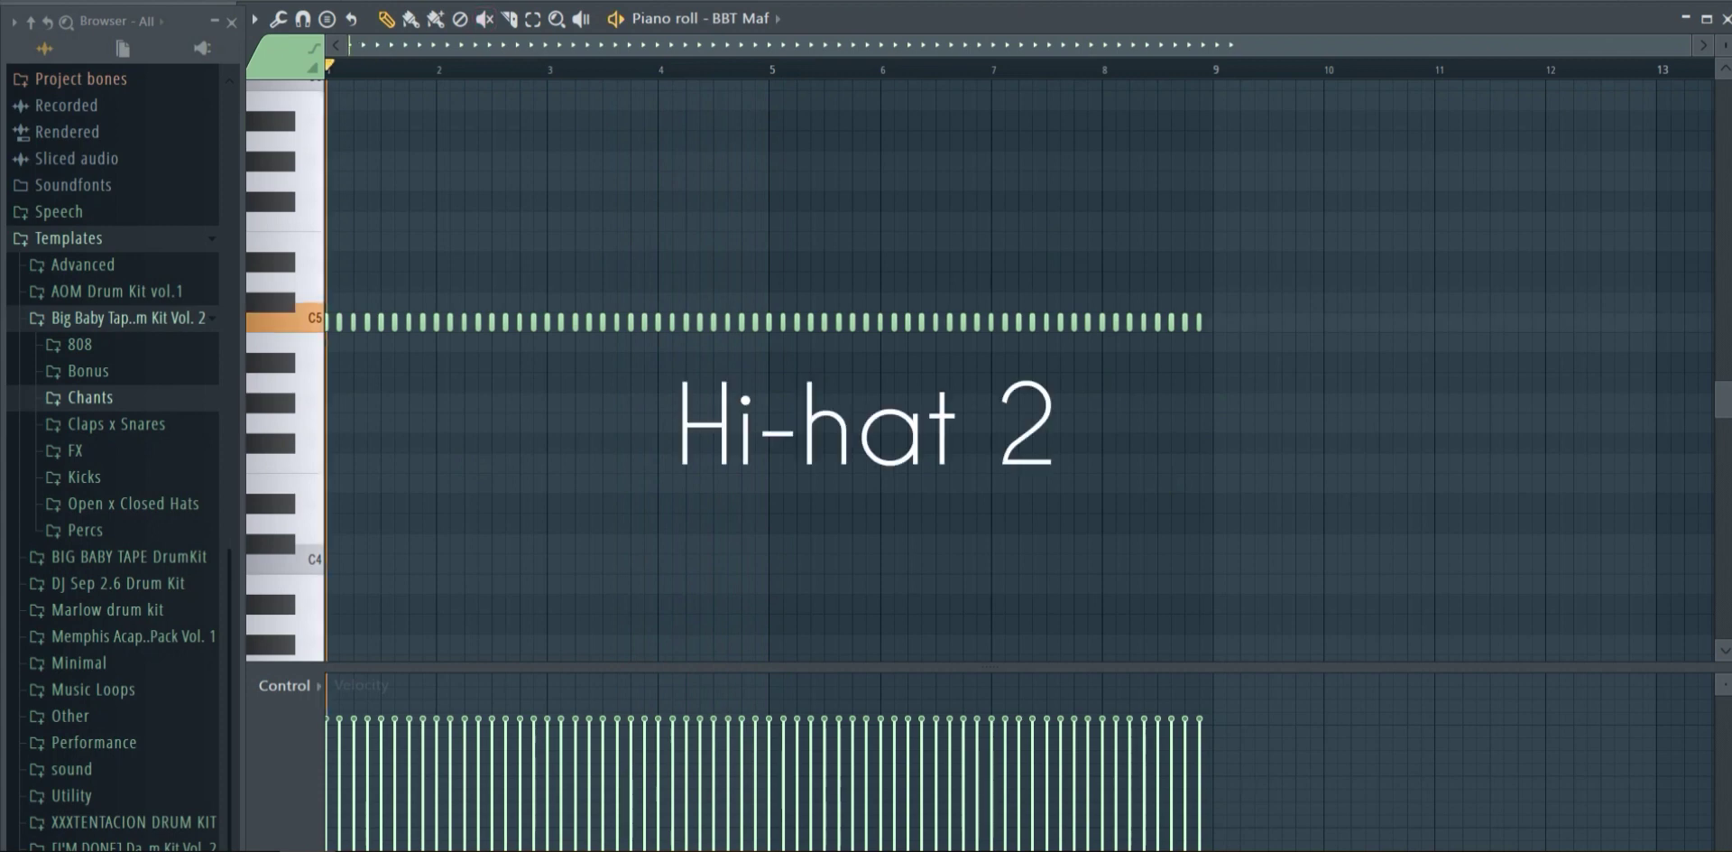
key(space)
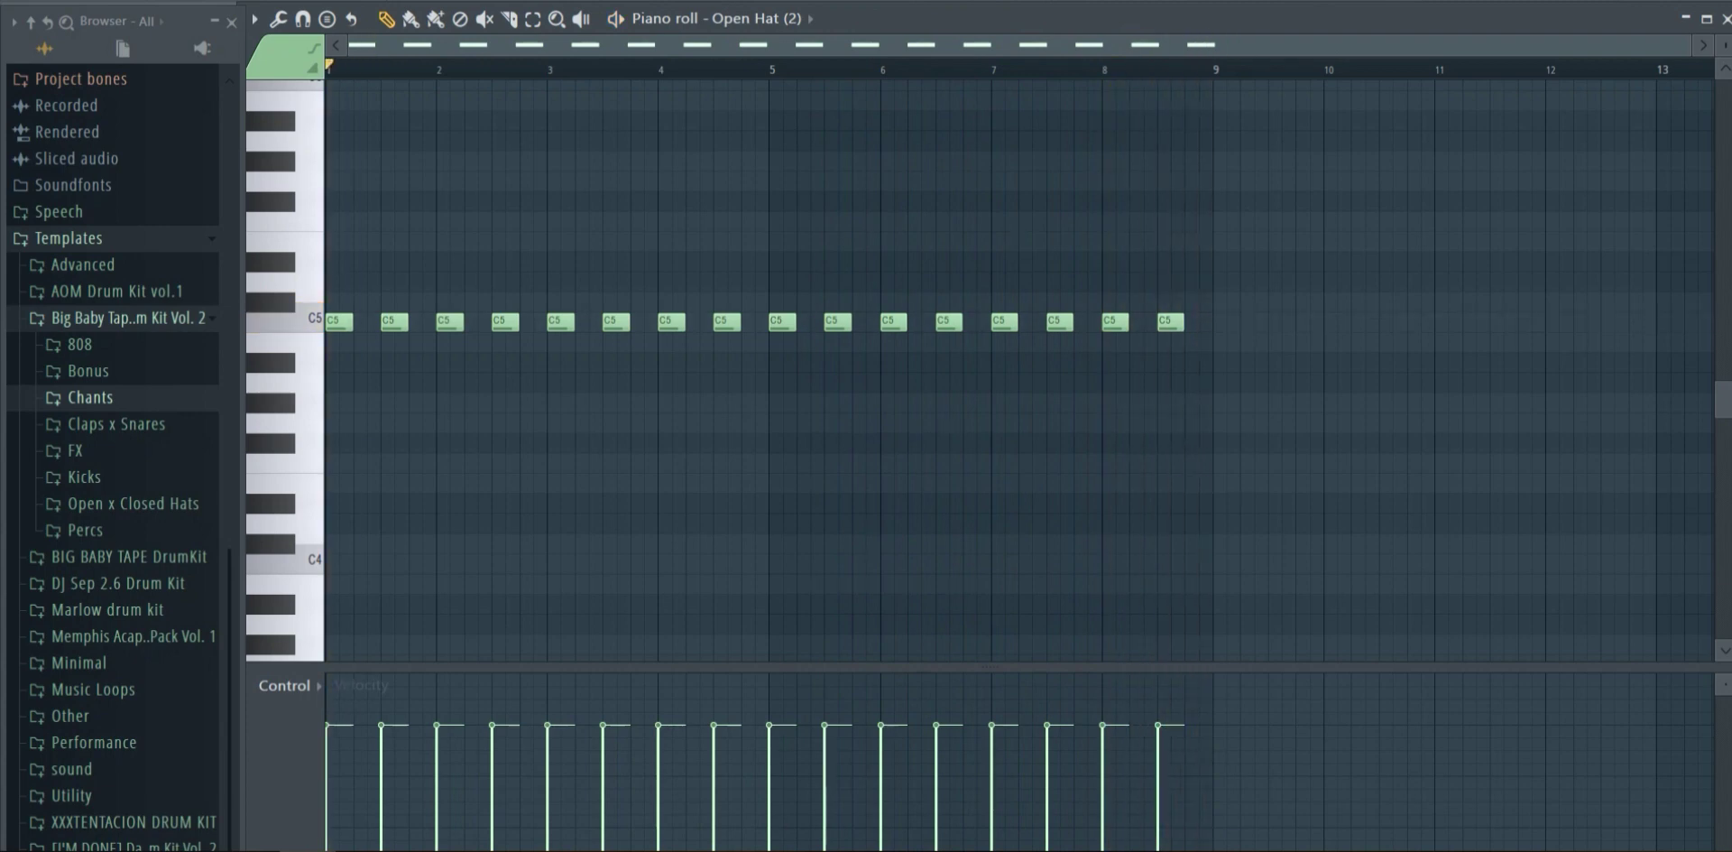
click(1725, 19)
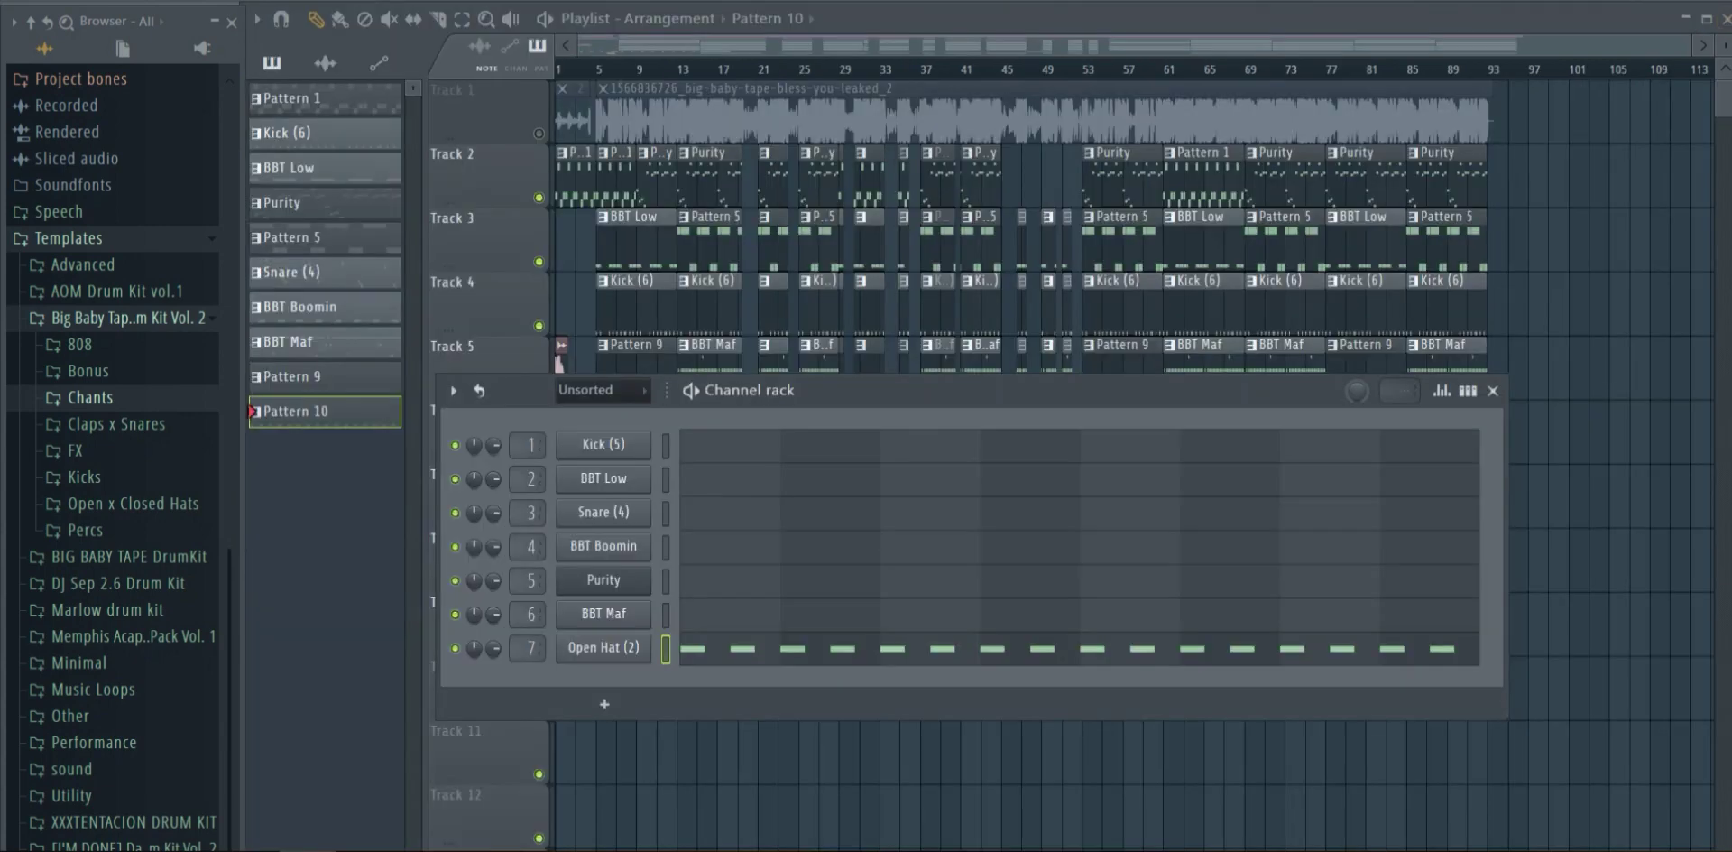
click(1493, 391)
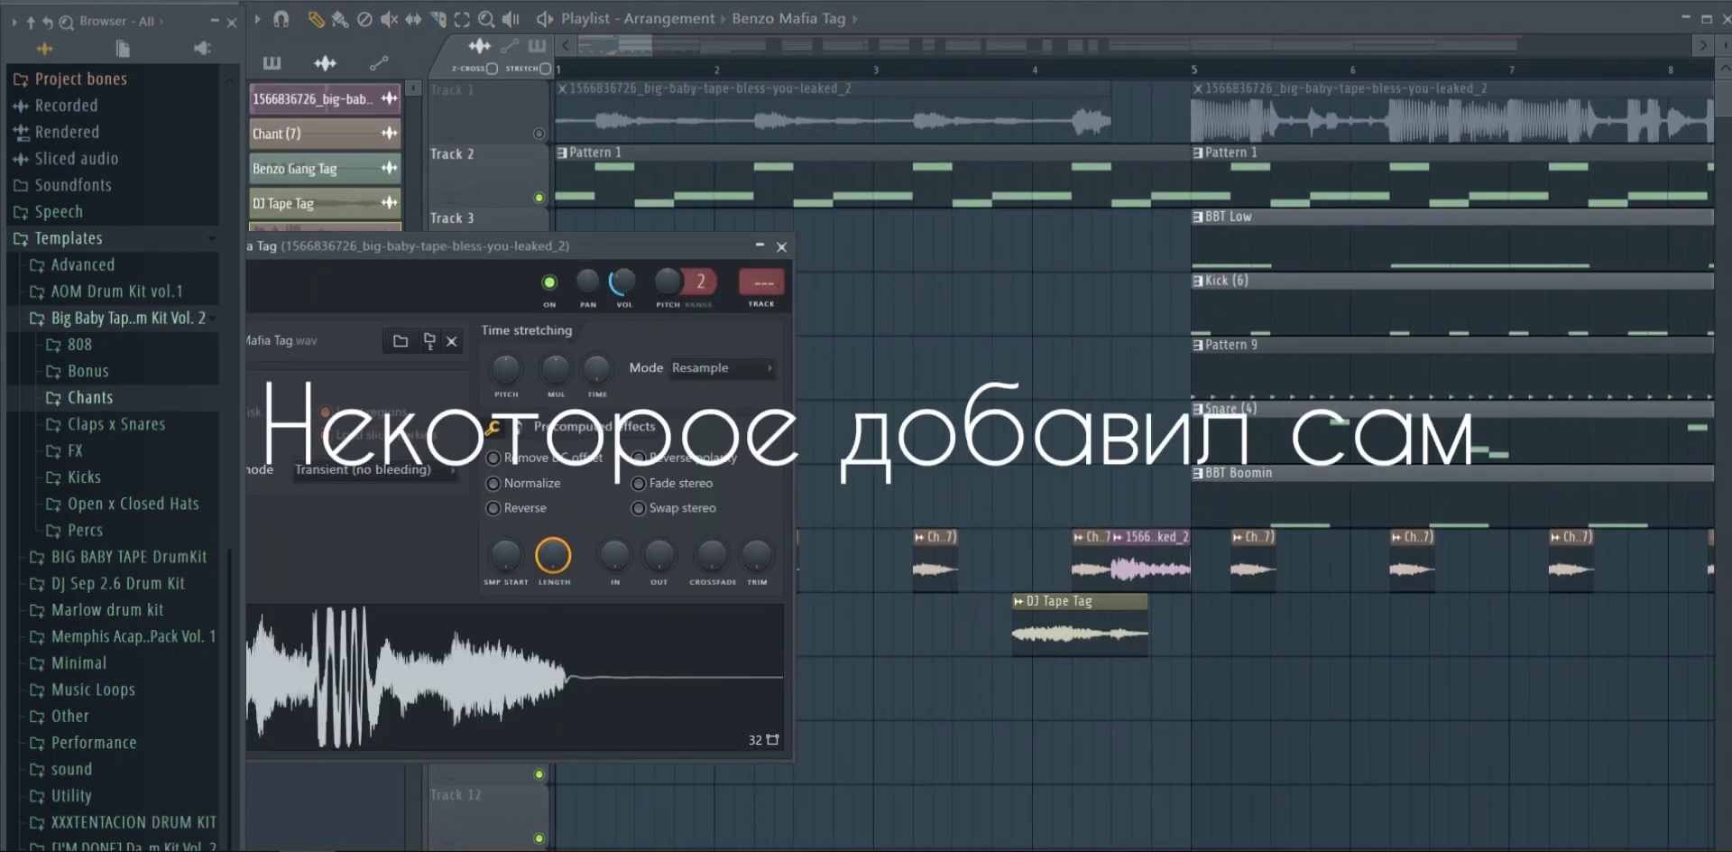
Check the sampler settings of the Benzo Mafia Tag, the DJ Tape Tag and the short vocal clip before bar 5 on Track 8.
click(782, 246)
double_click(1078, 622)
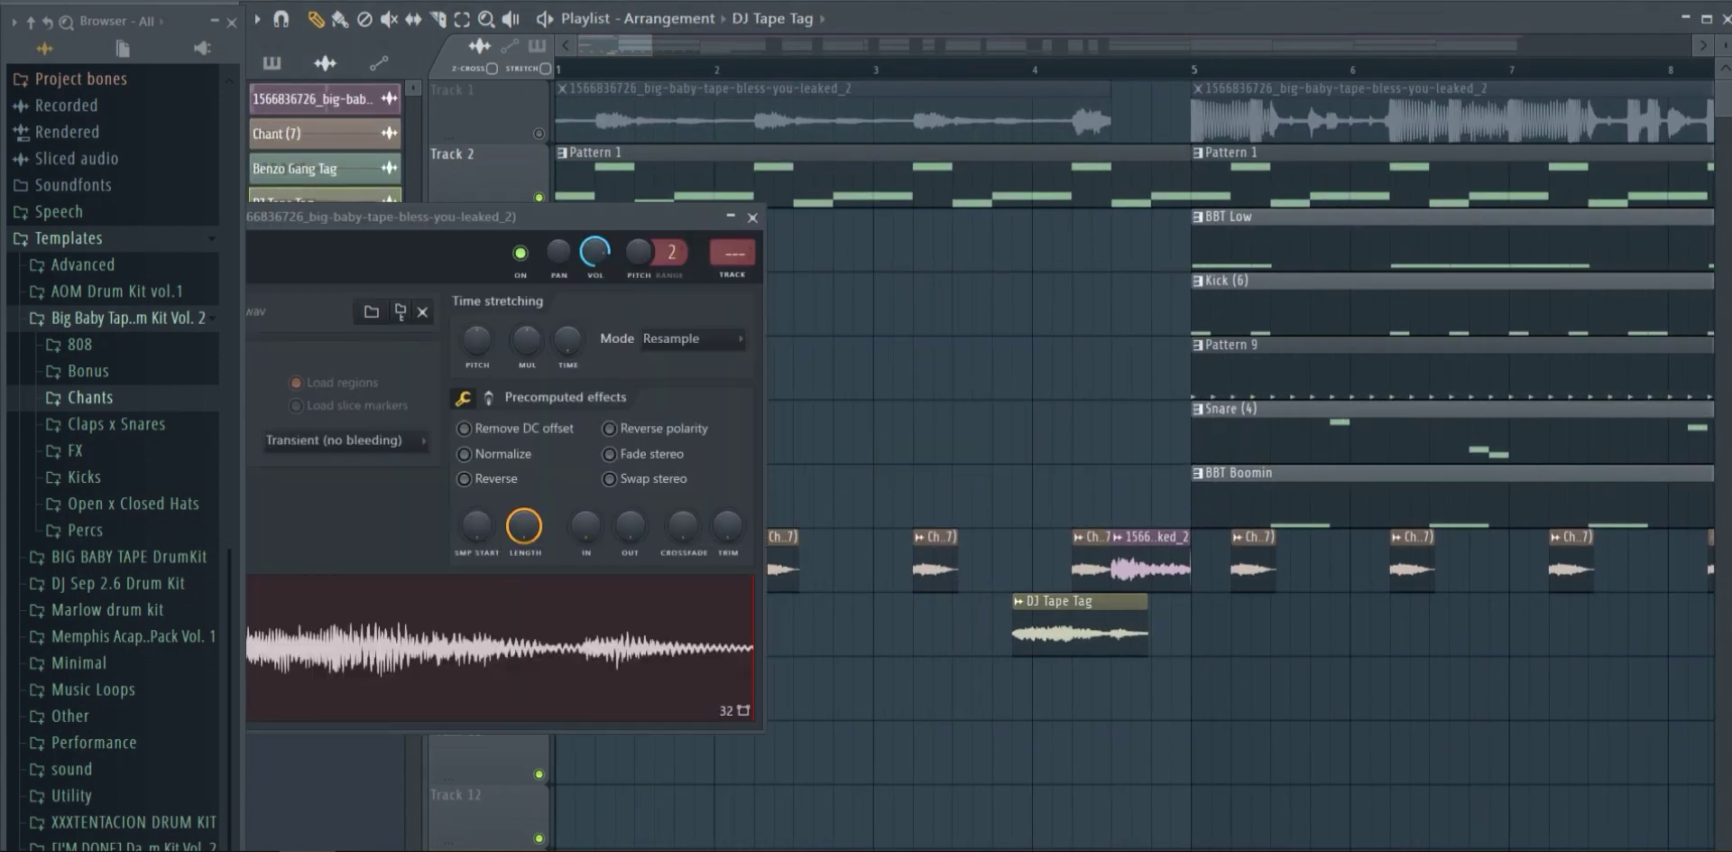
click(752, 216)
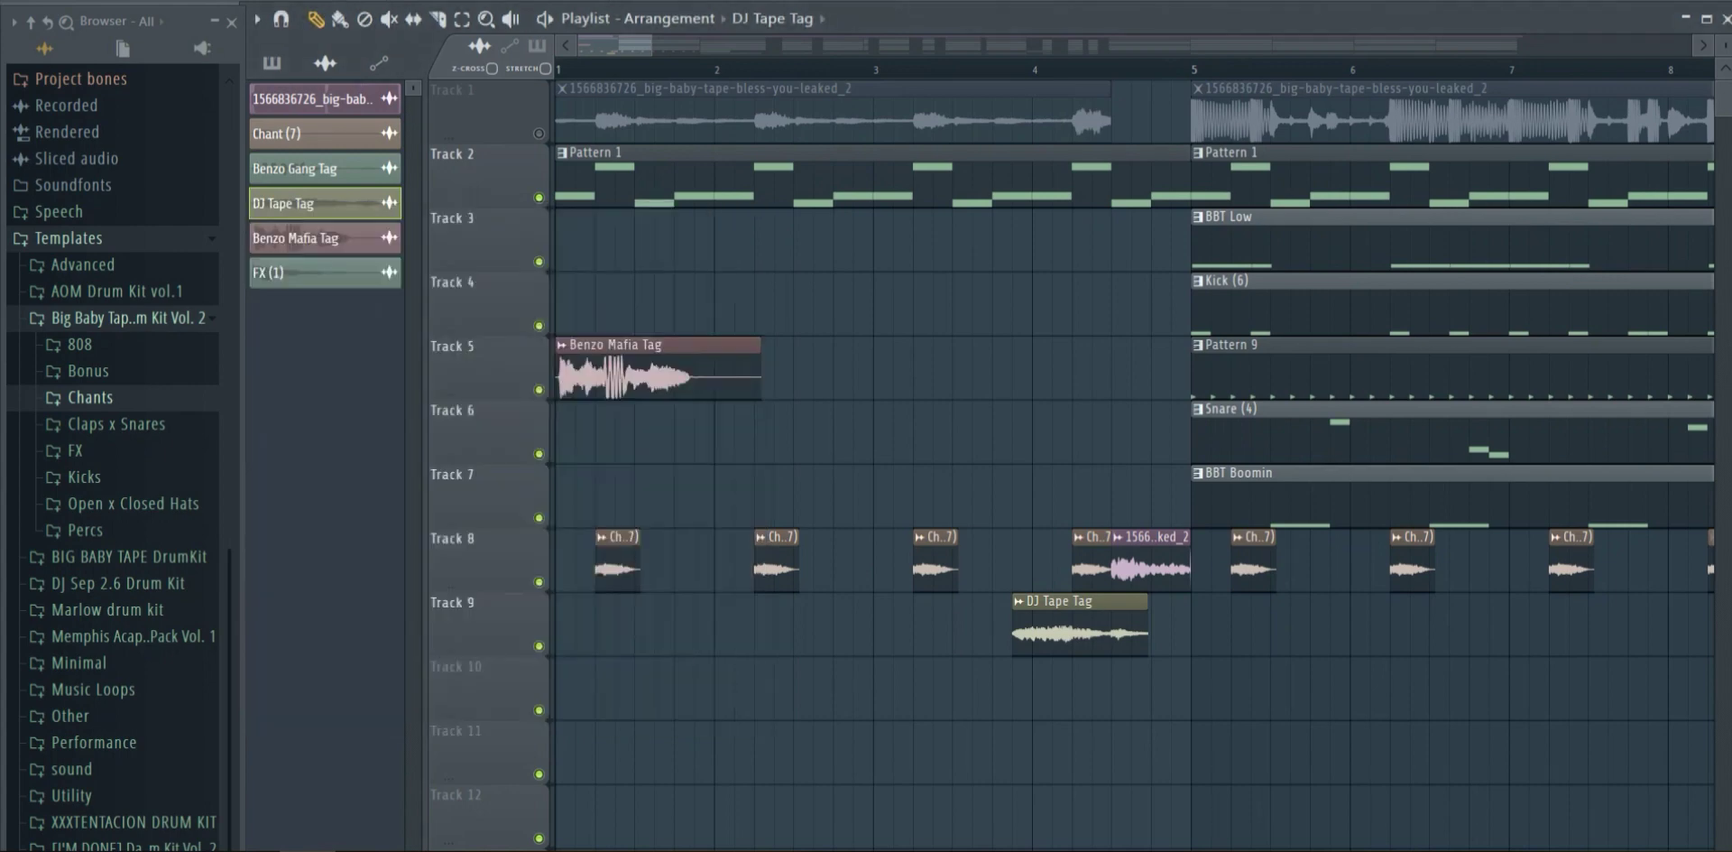
double_click(1151, 570)
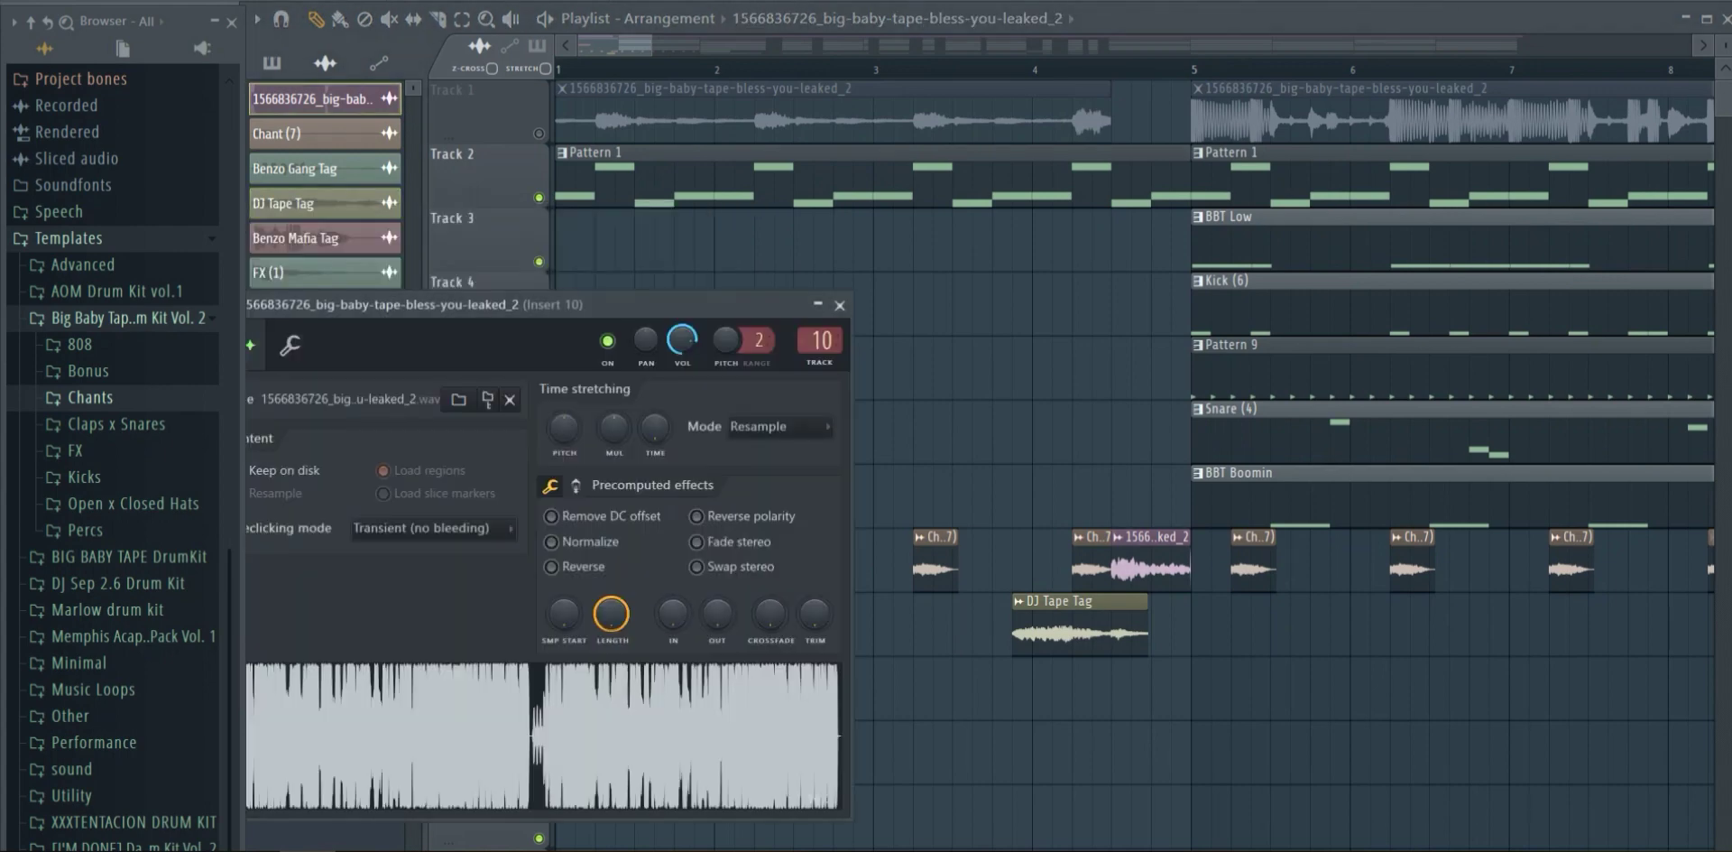
click(839, 305)
Examine the Chant (7) clip's sampler settings and its source in the Chants folder, and collapse the Big Baby Tape kit folder.
double_click(935, 569)
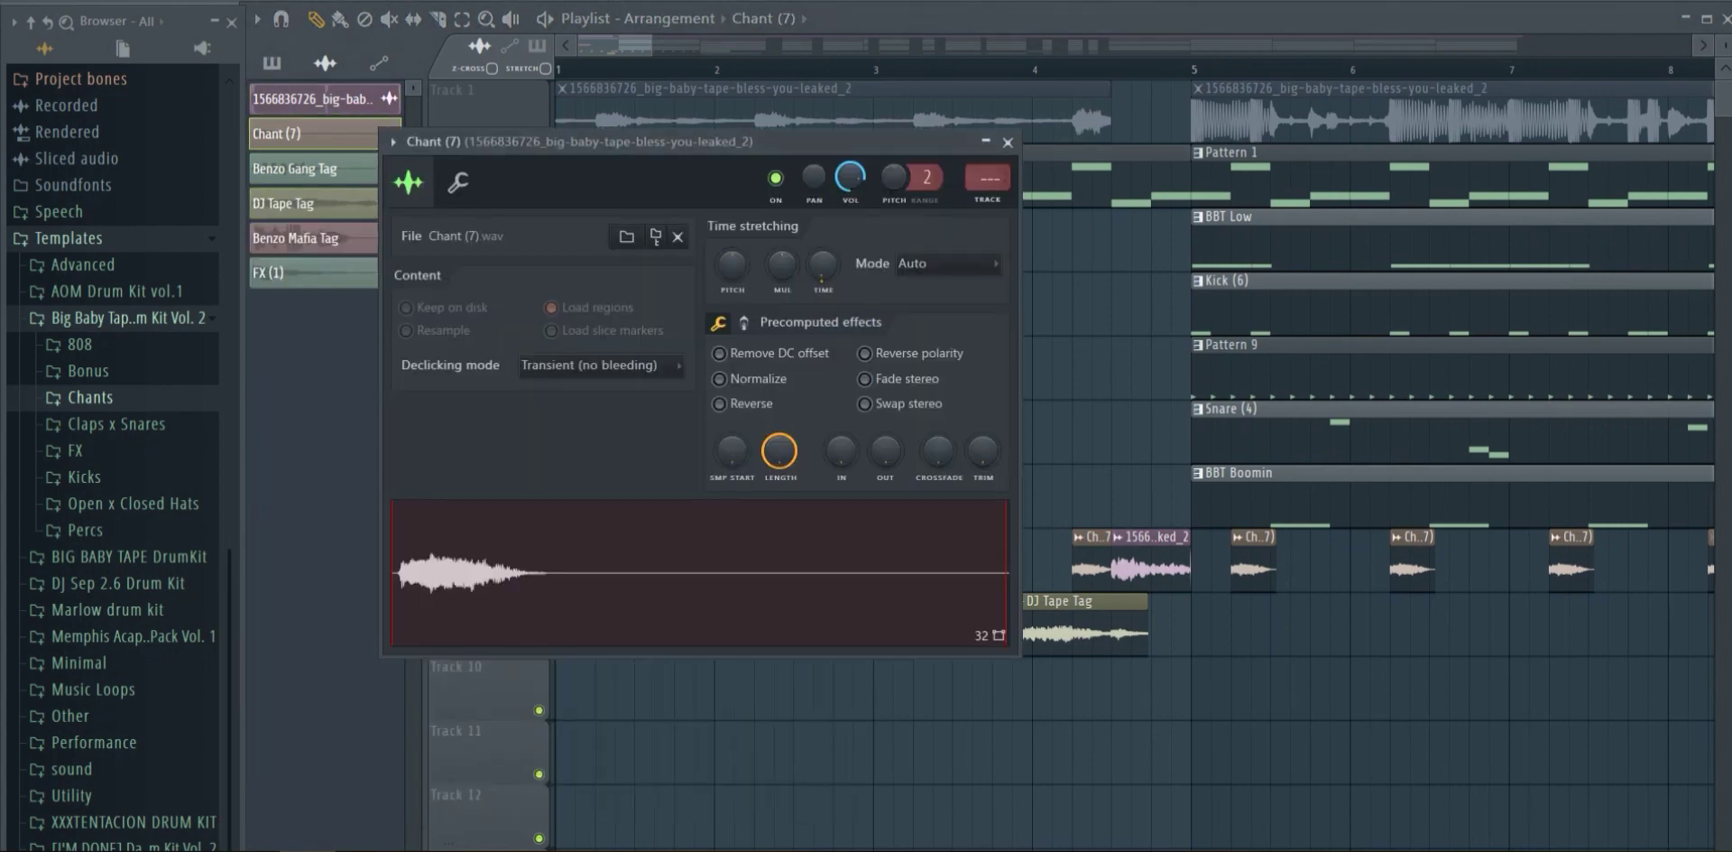
click(90, 398)
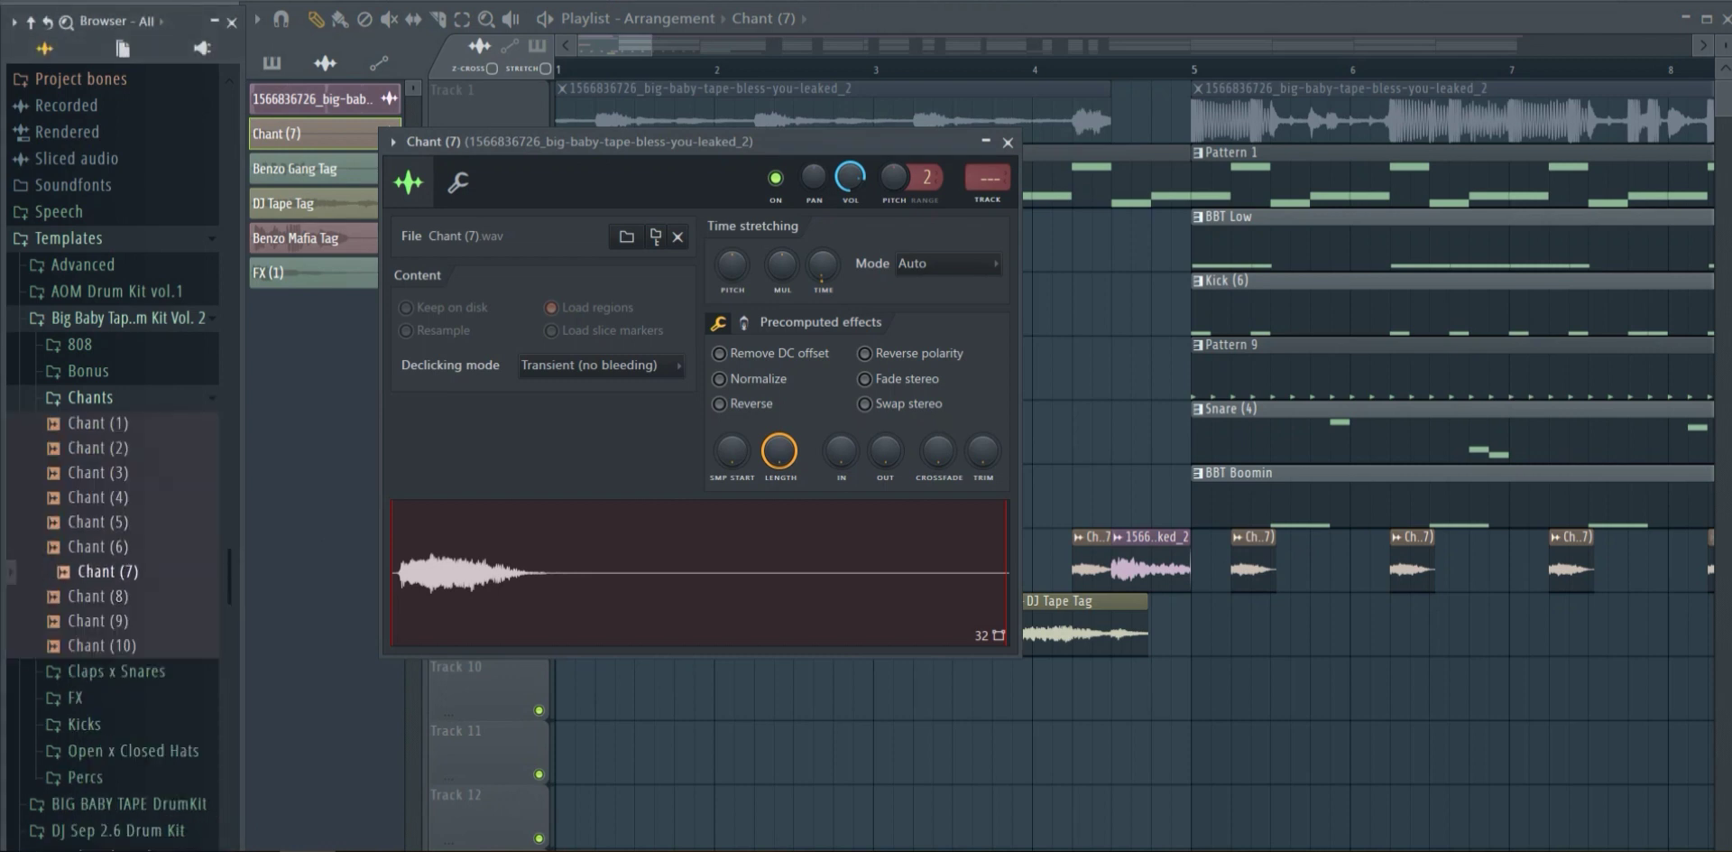
click(1008, 142)
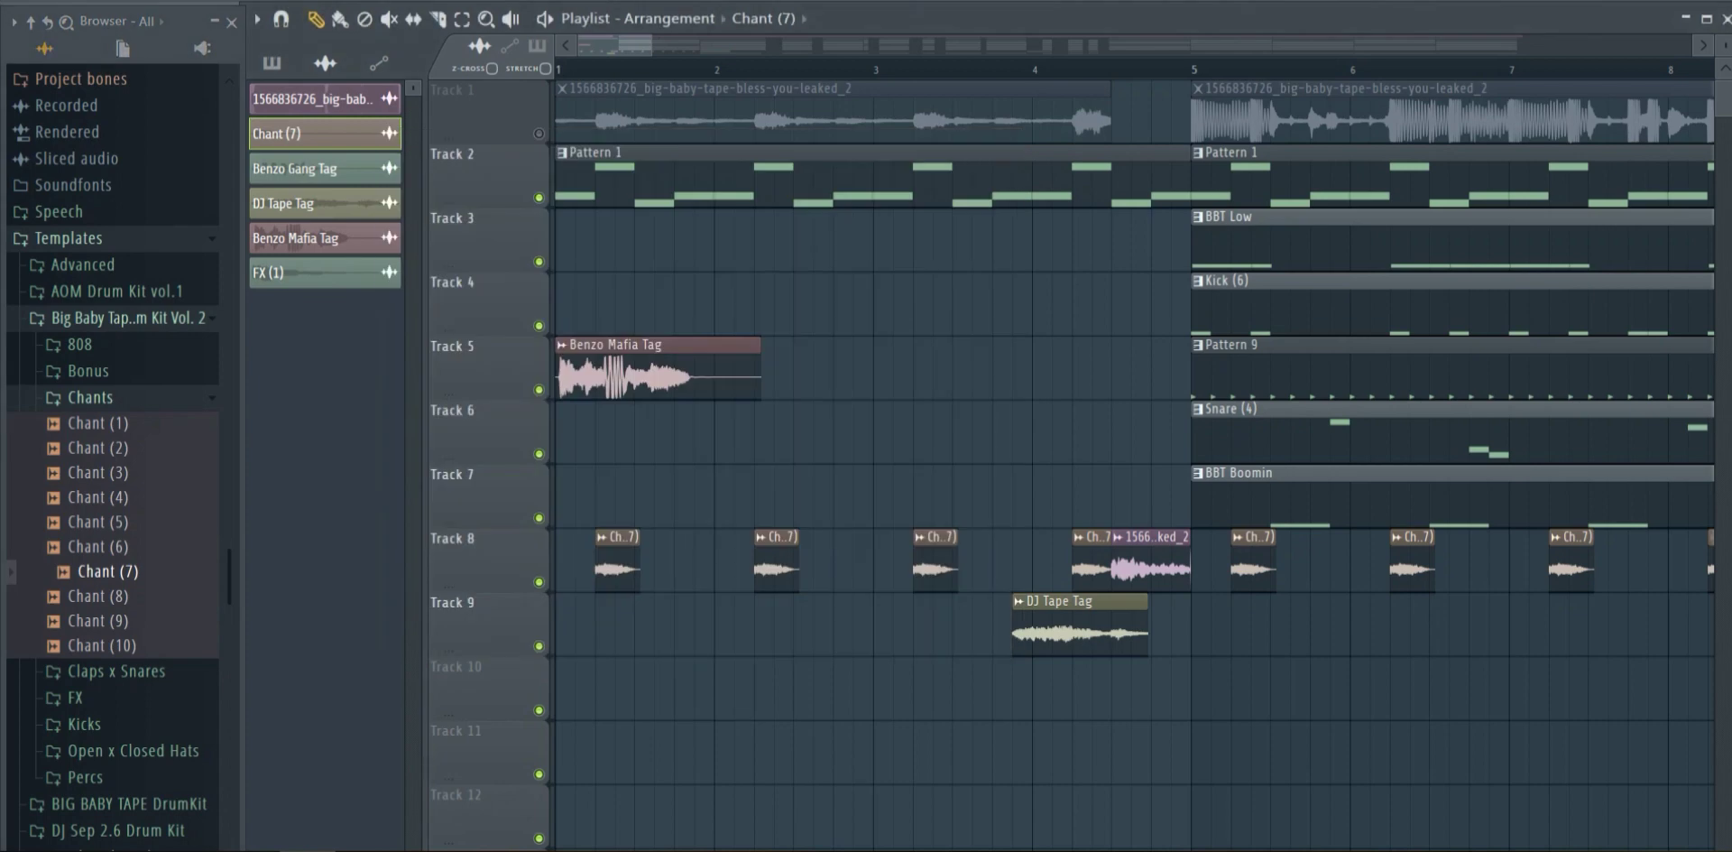
click(90, 397)
click(90, 319)
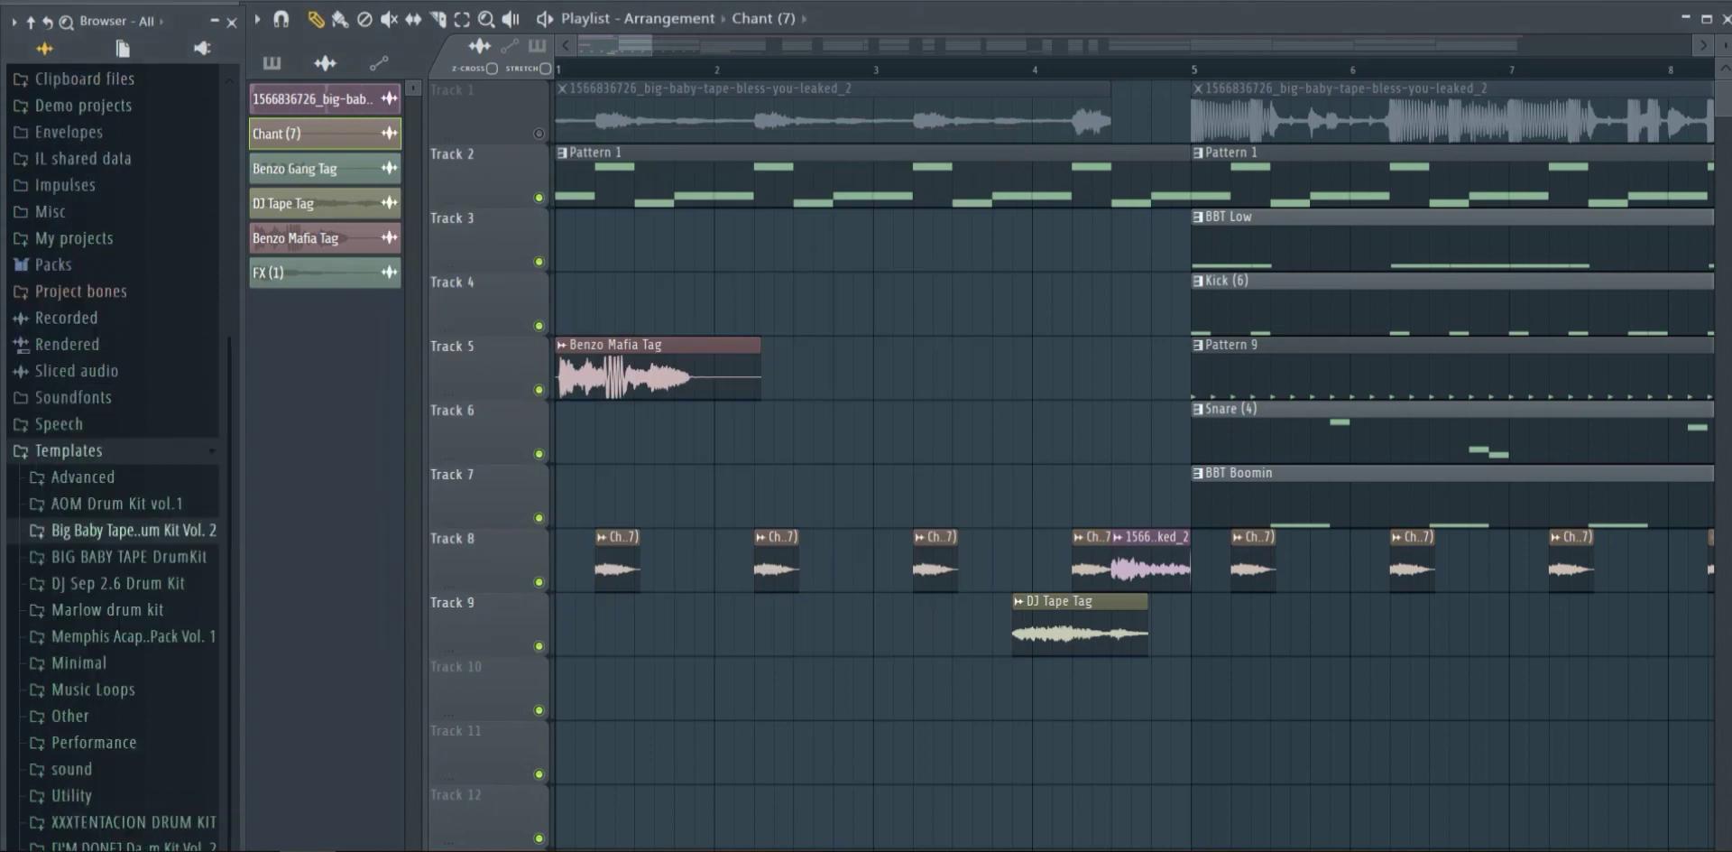
Examine the sampler settings of the FX (1) clip at bar 13 on Track 8, and close them.
drag(618, 45, 731, 45)
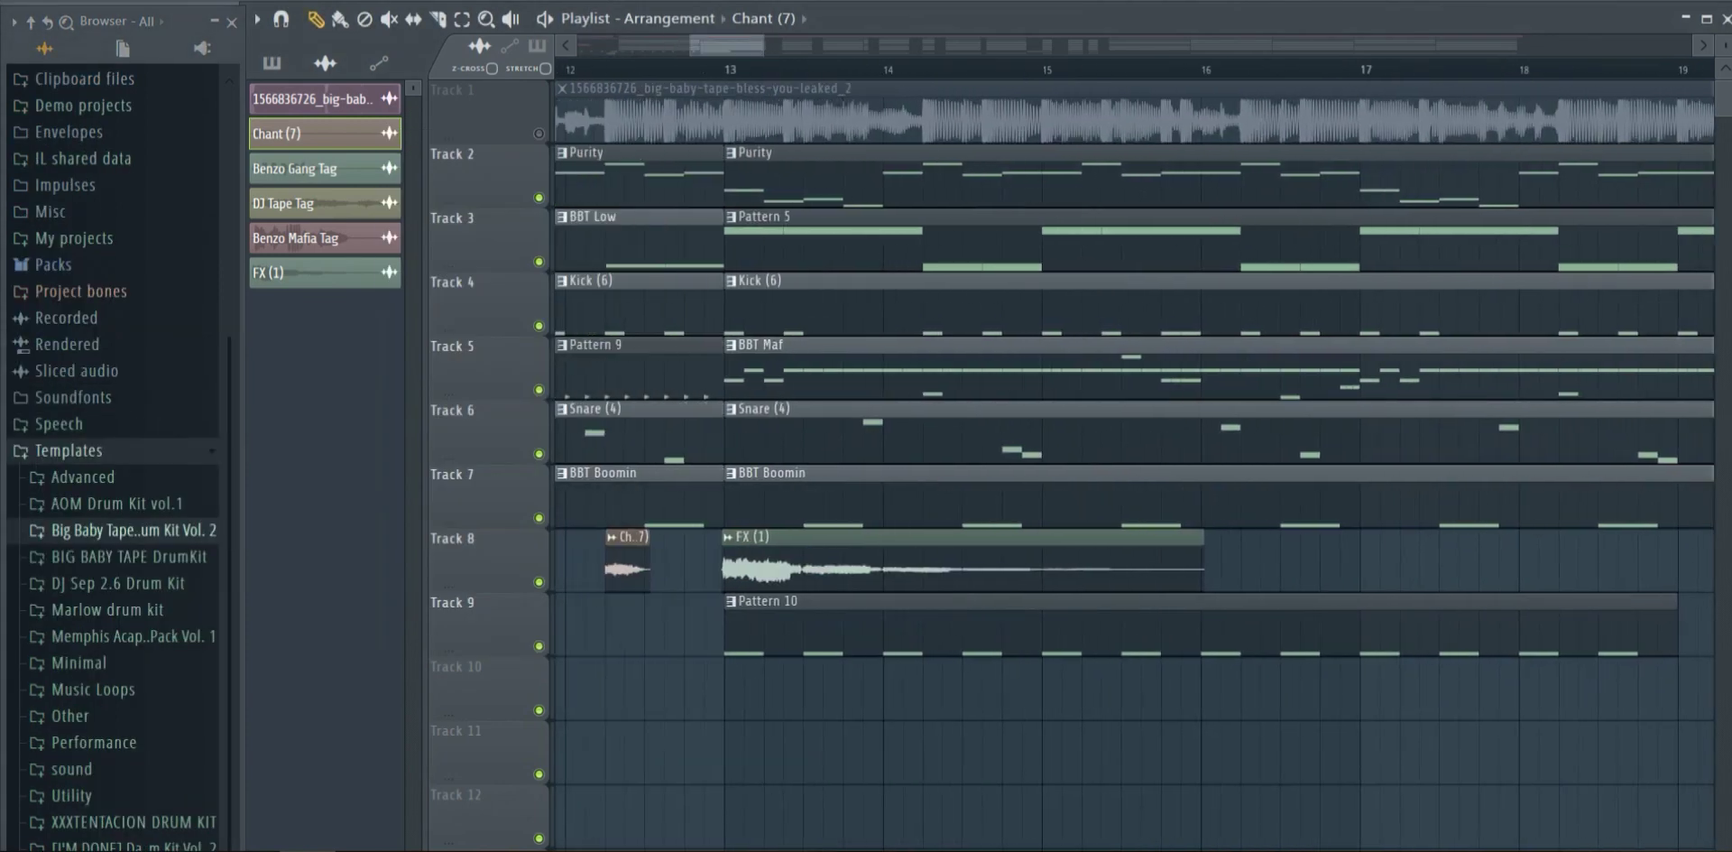
double_click(785, 550)
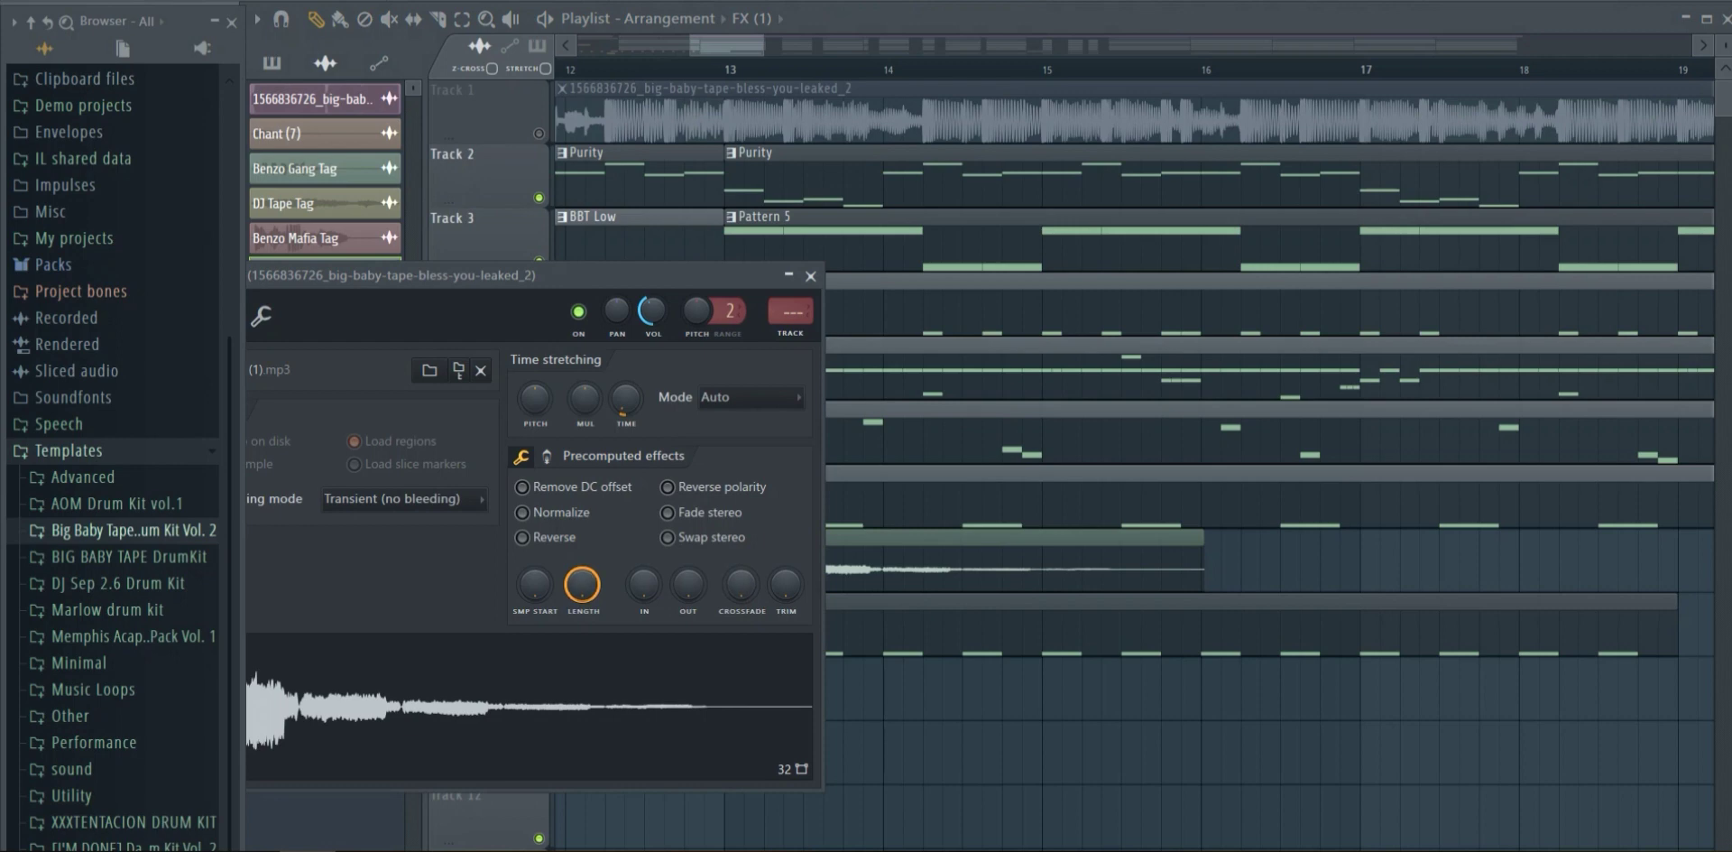
click(810, 276)
Open the mixer and check the effect slots on the insert tracks and on the master track.
drag(692, 45, 577, 45)
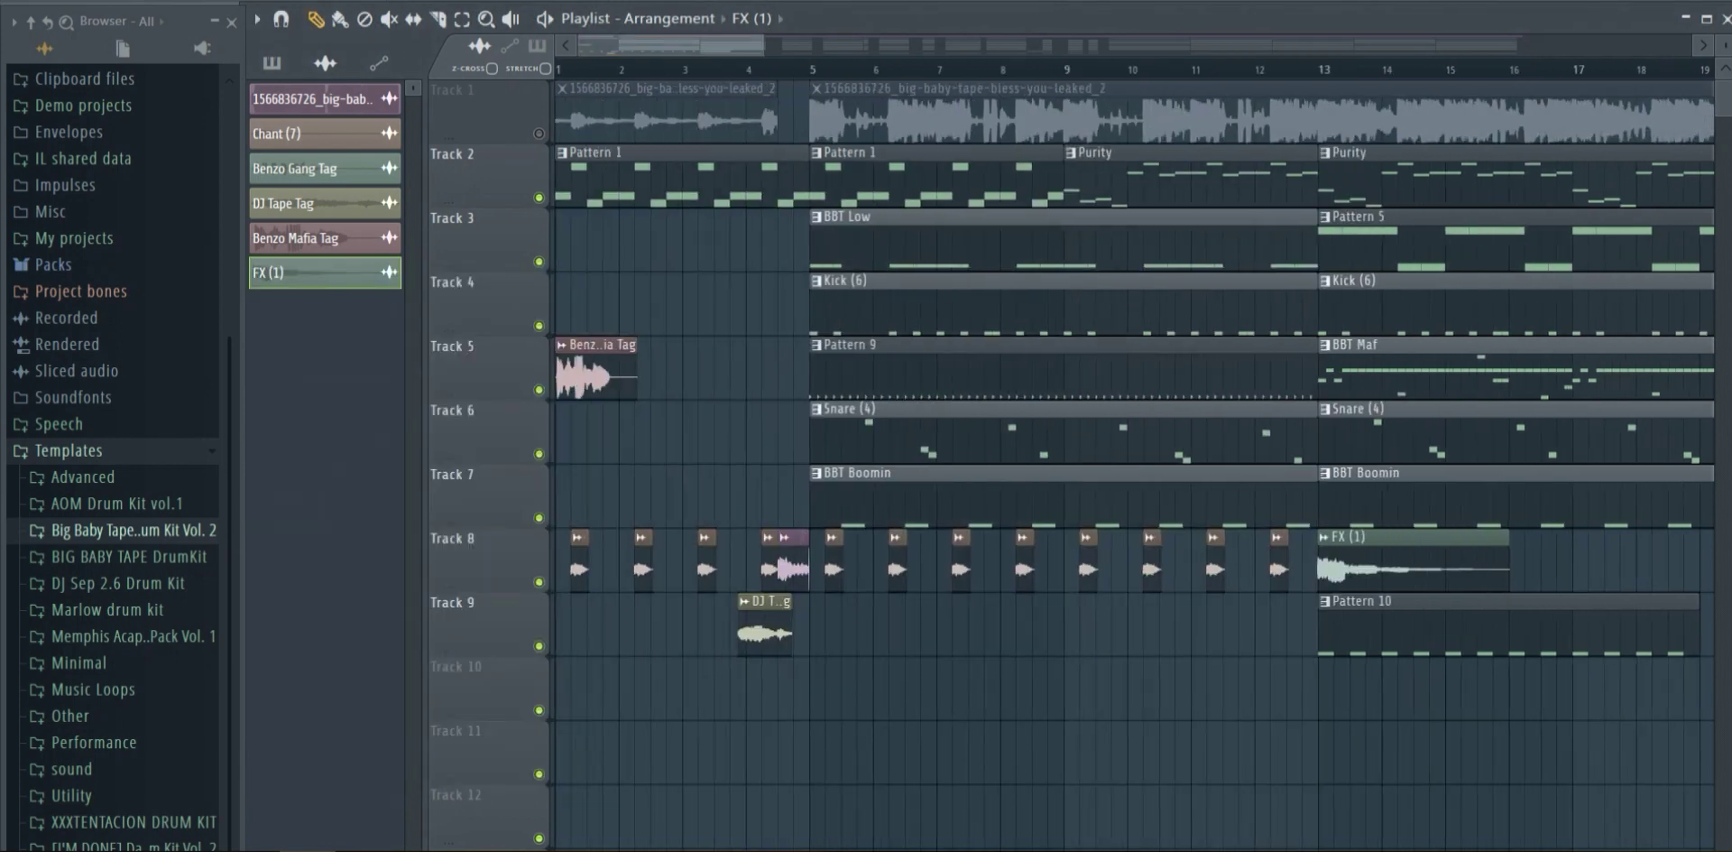
drag(762, 46, 1387, 46)
key(F9)
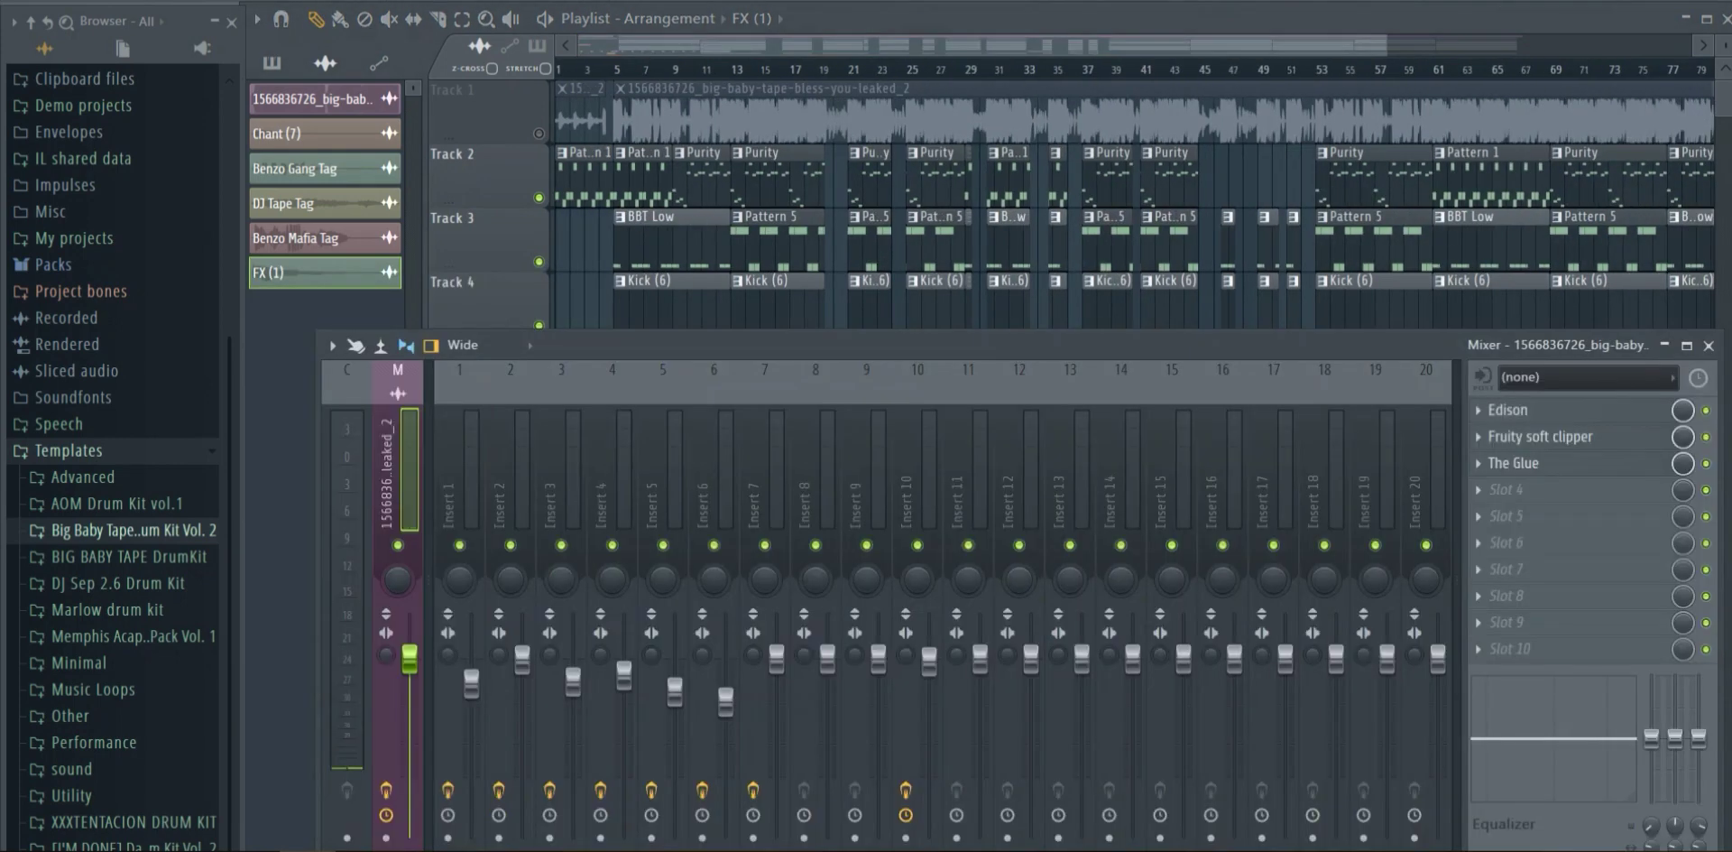
click(460, 469)
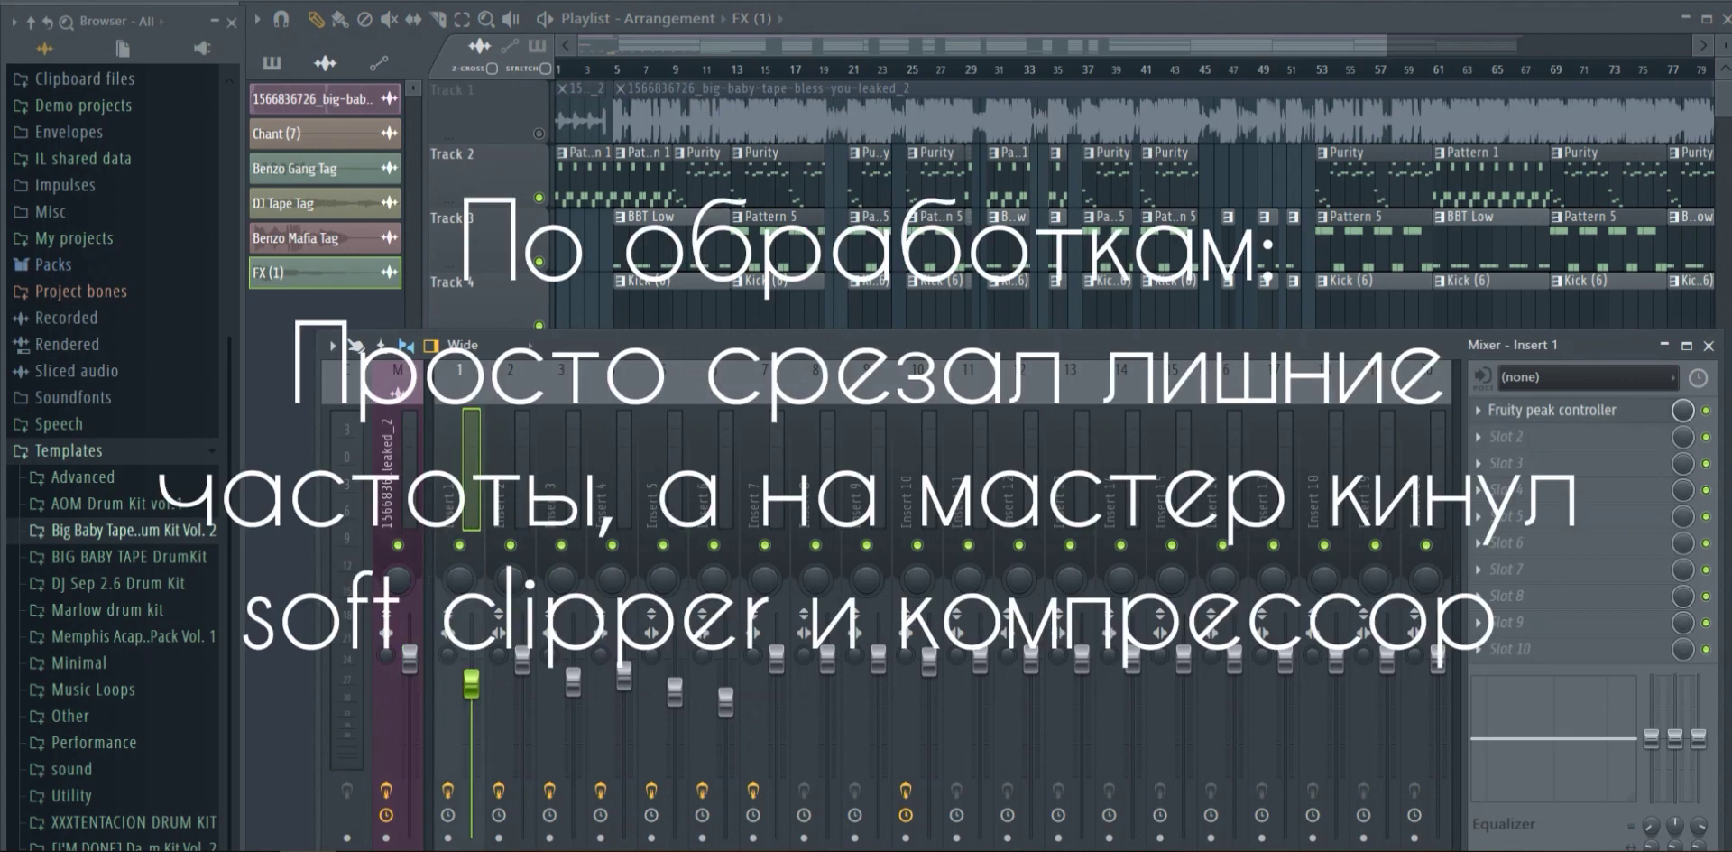
click(511, 469)
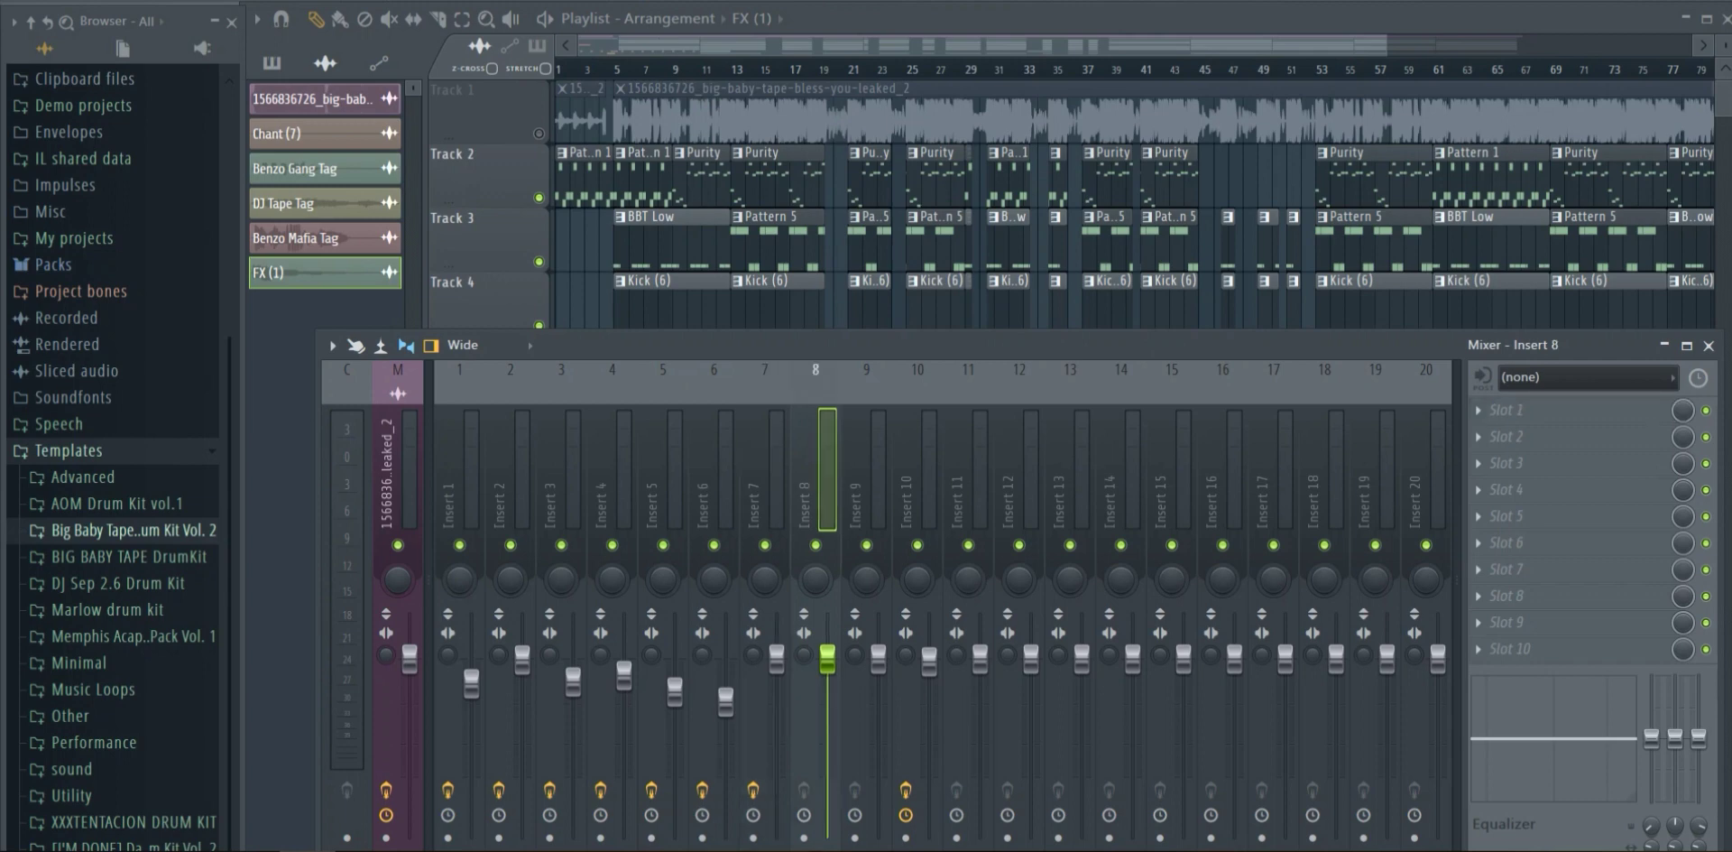
click(398, 469)
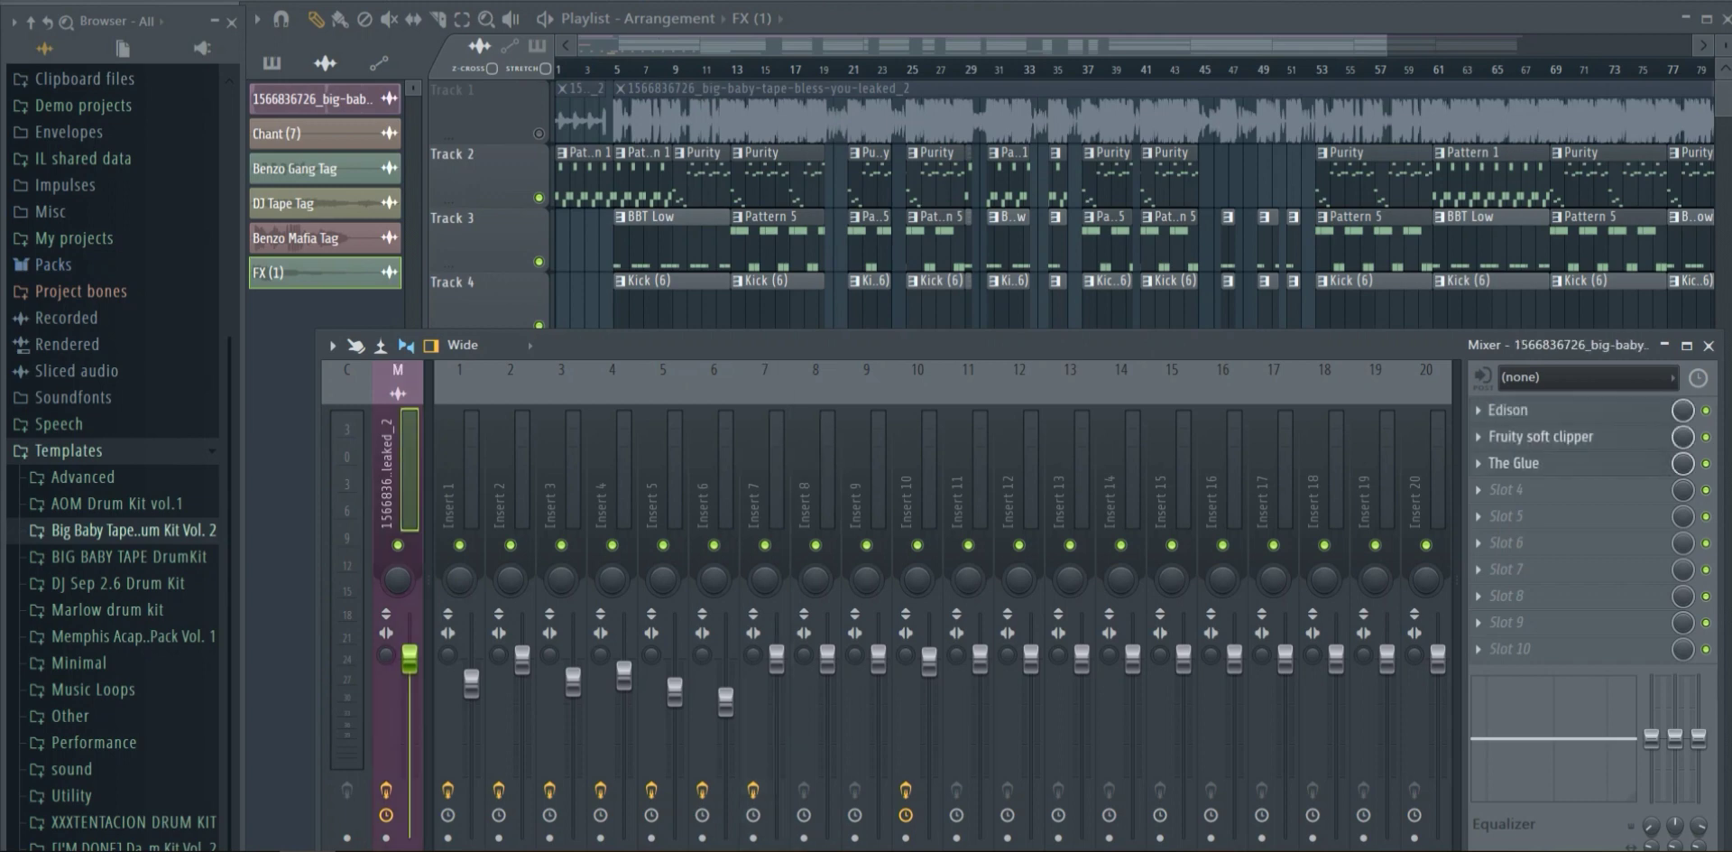
Examine The Glue compressor's settings on the master track, and close the plugin and the mixer.
click(1515, 463)
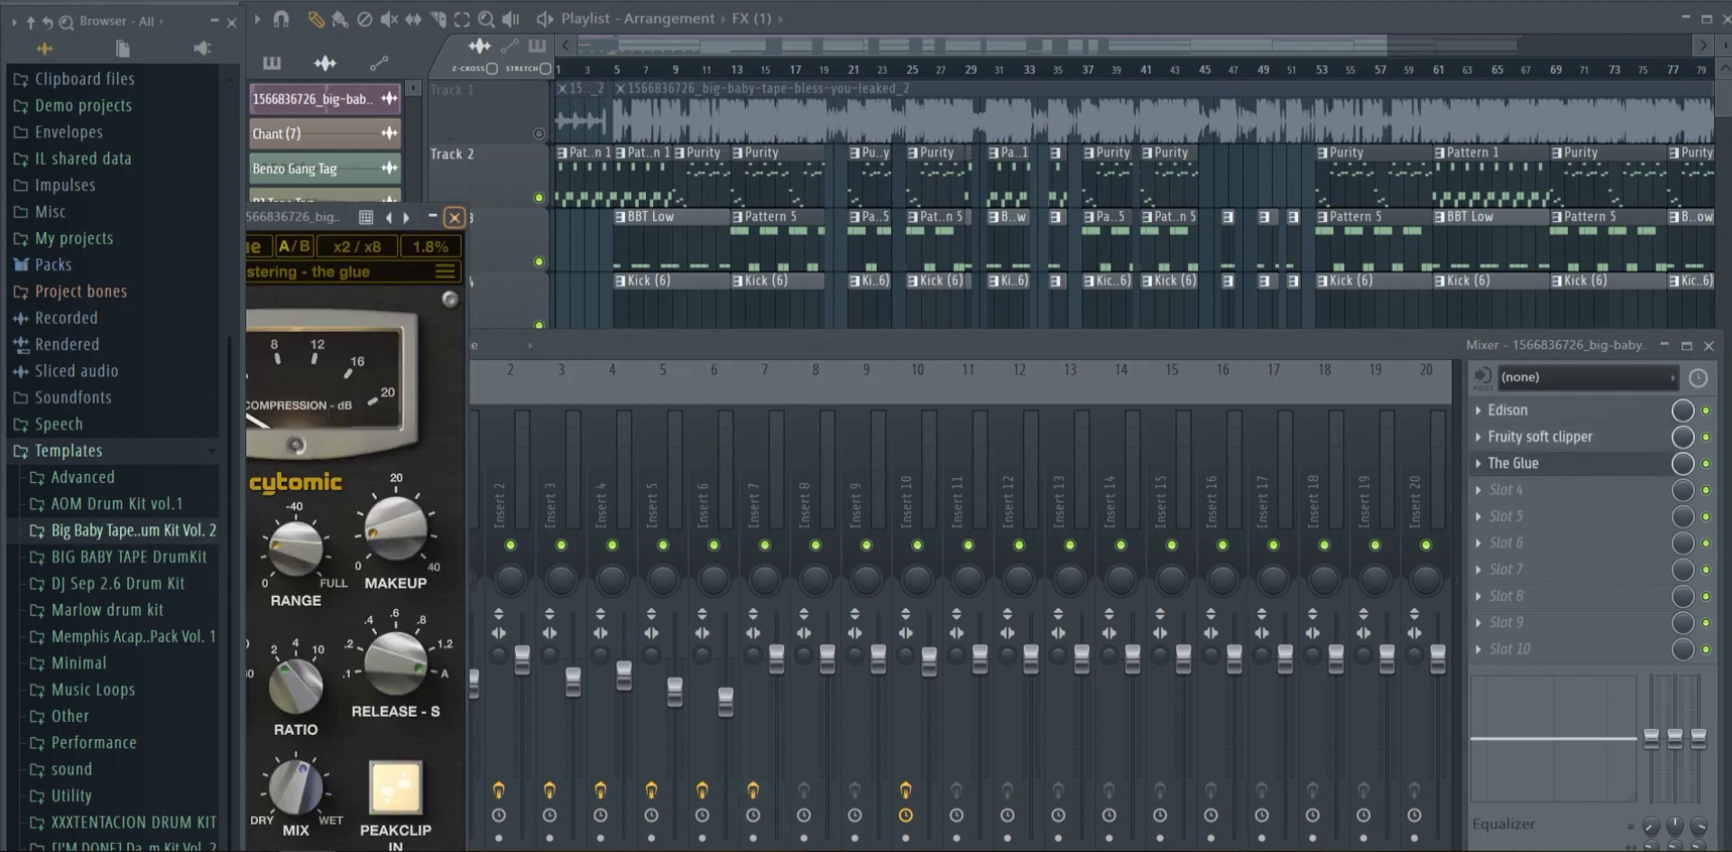
click(454, 217)
click(1708, 345)
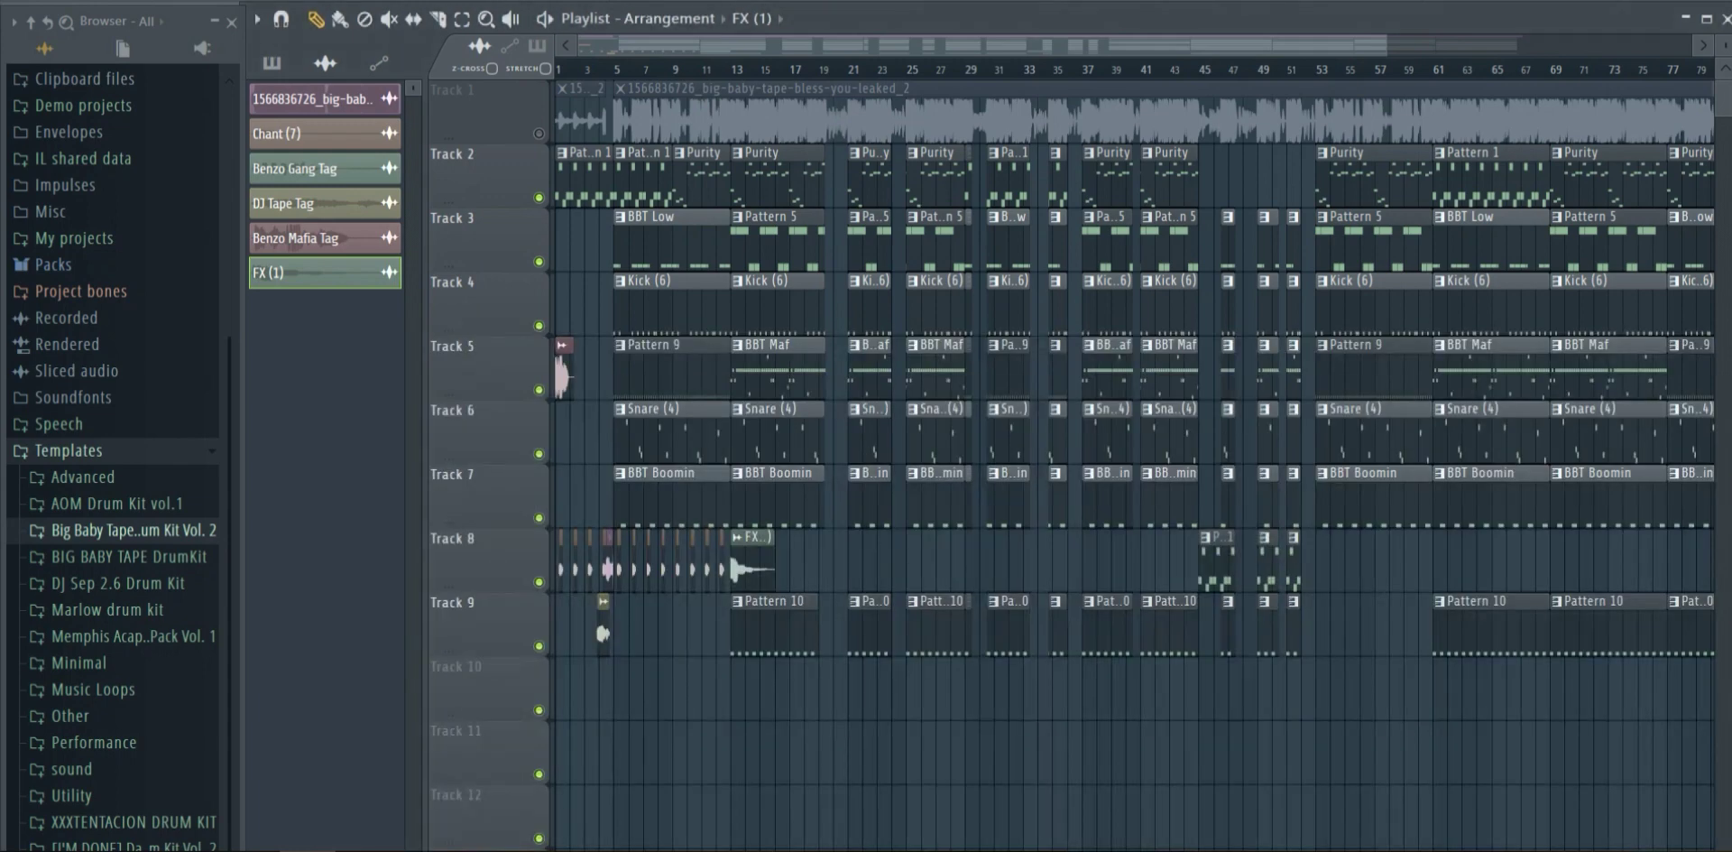
Play the arrangement from the start, toggling Track 1's original song audio to compare it with the remake up to about bar 18.
key(space)
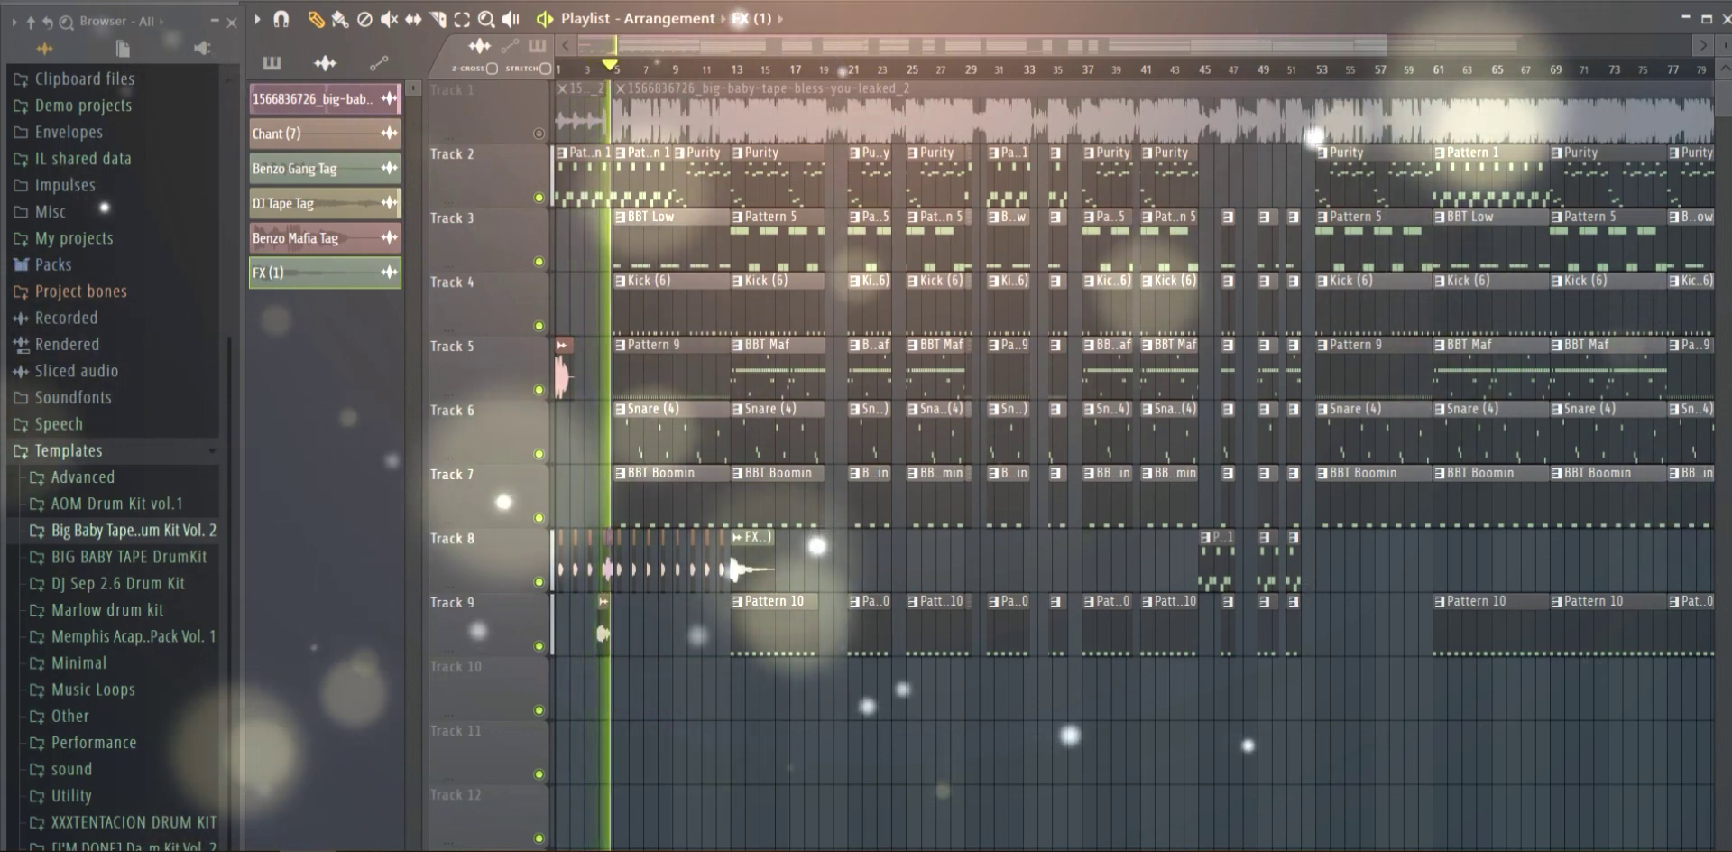
click(540, 134)
click(539, 133)
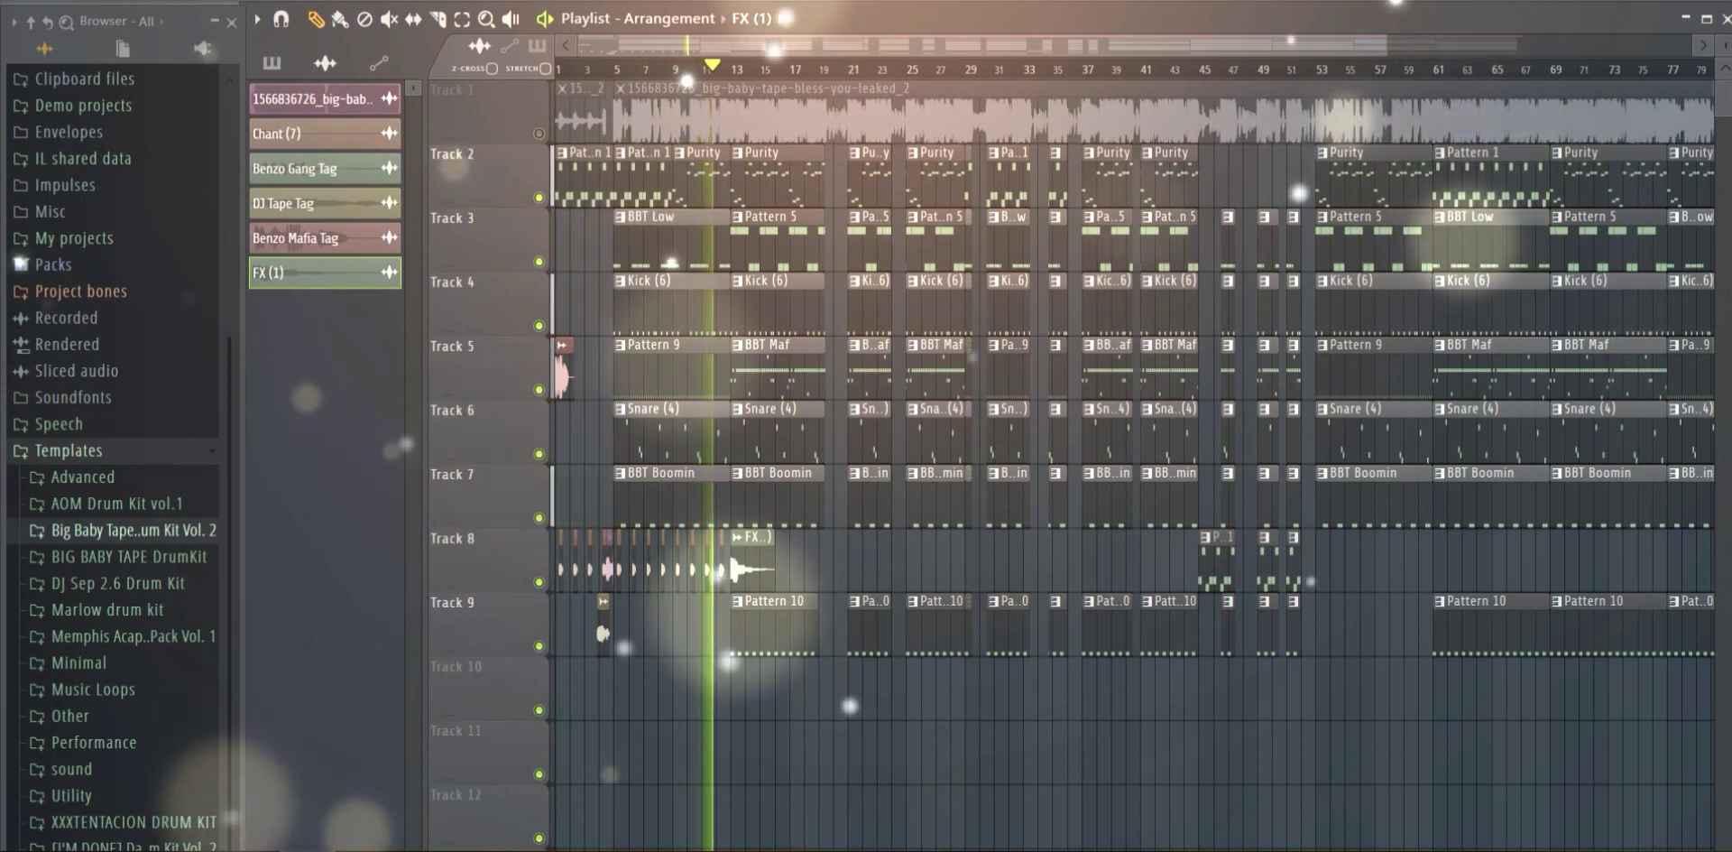
key(1)
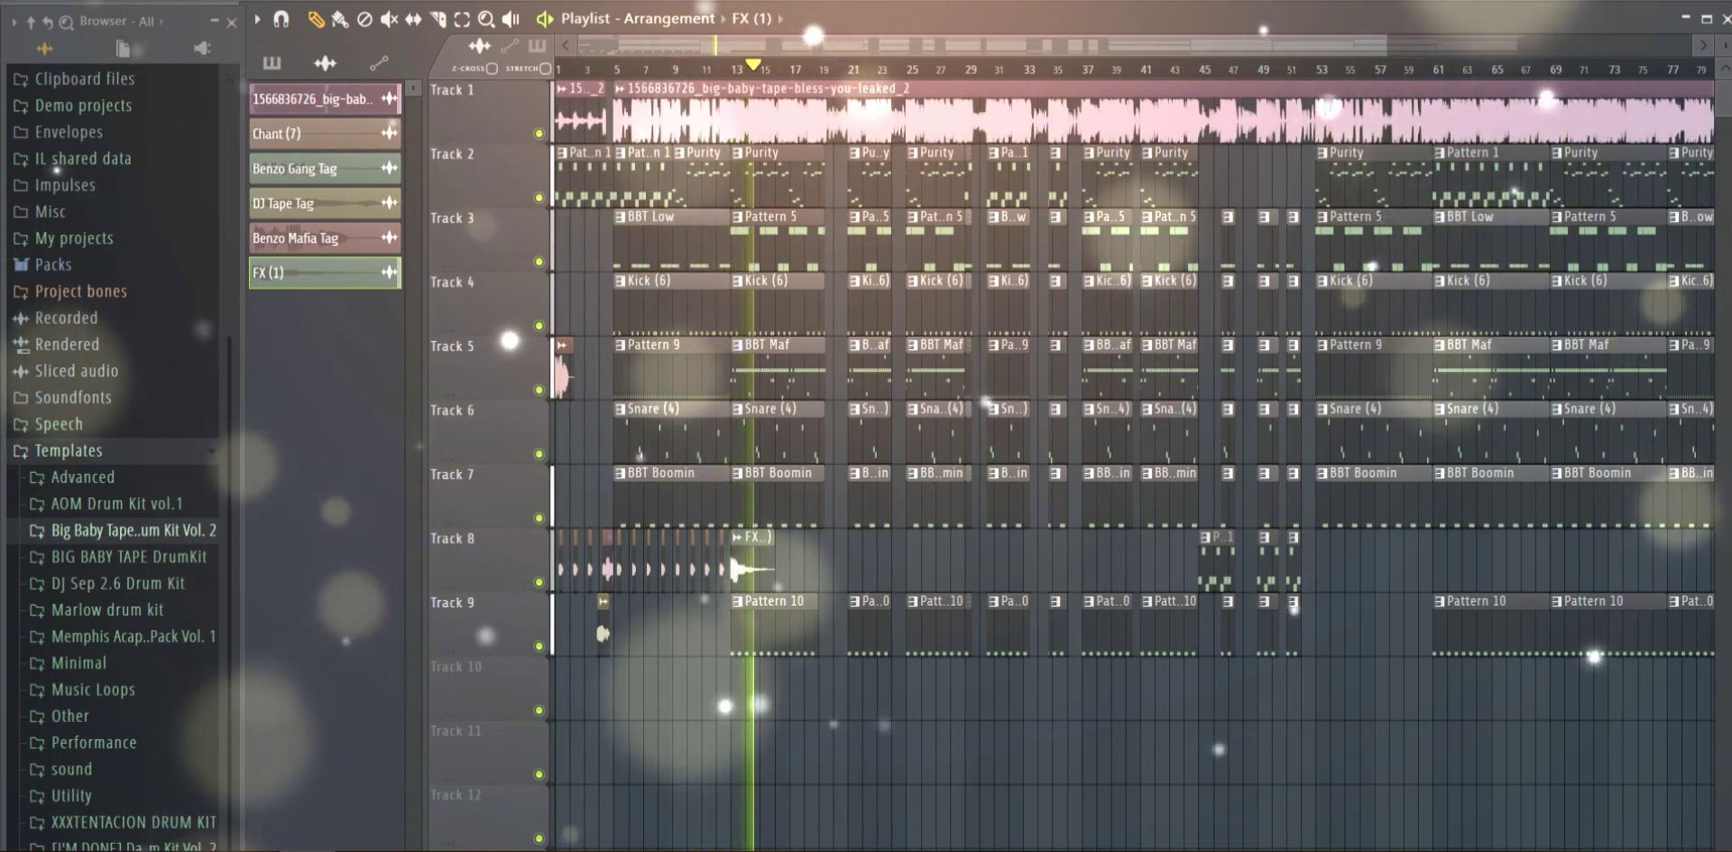
key(1)
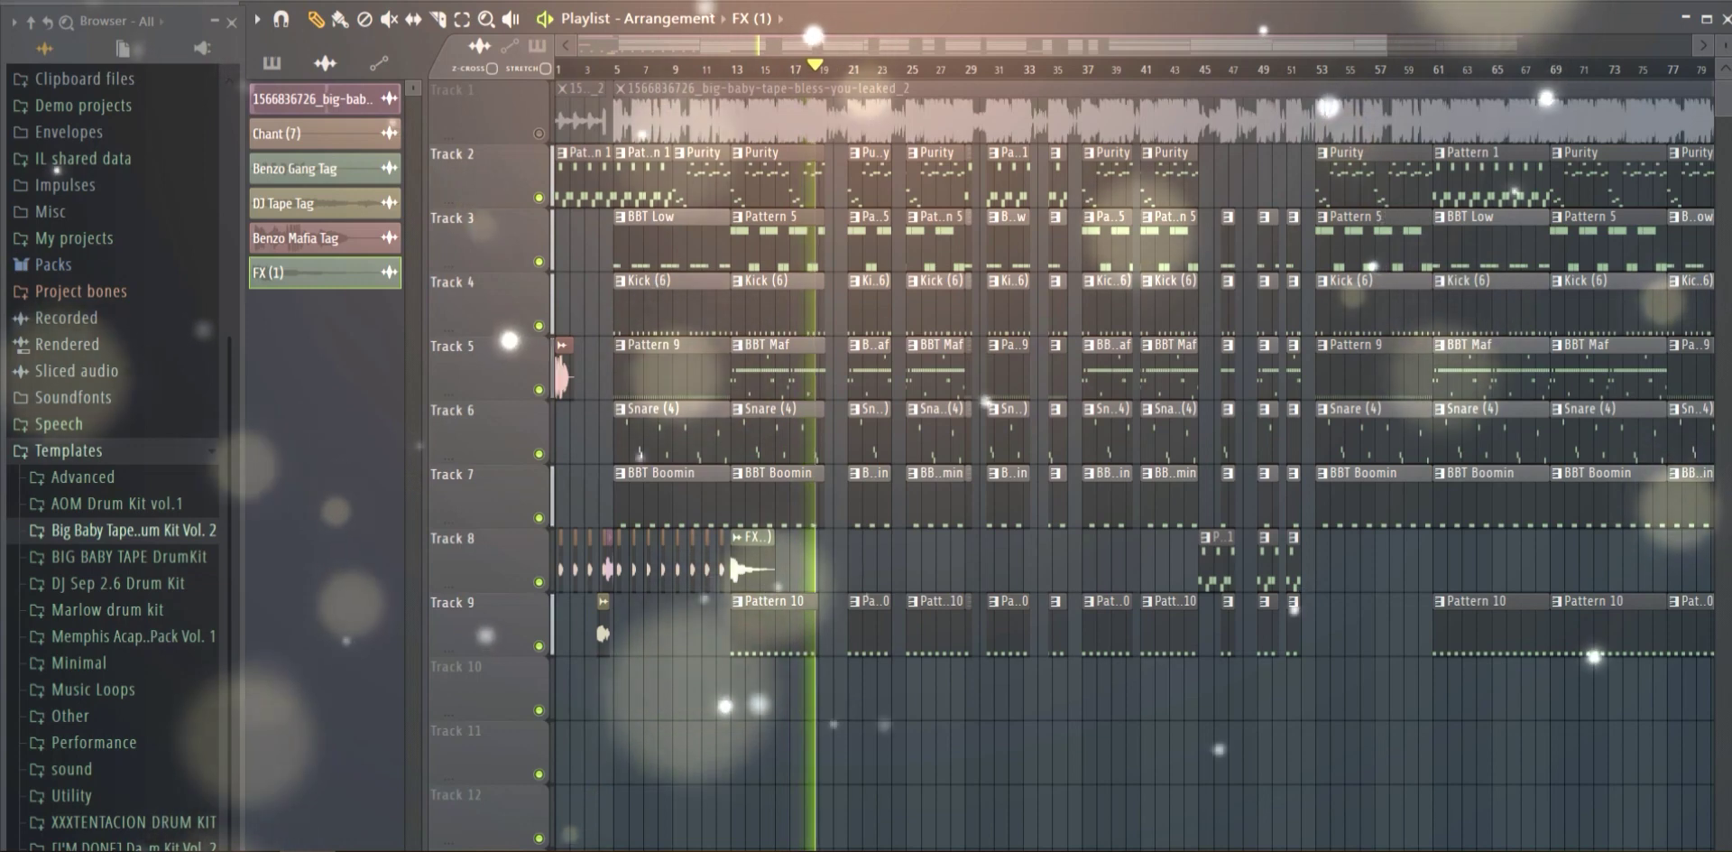
Compare the original and the remake from about bar 20 to bar 53 by alternately unmuting and muting Track 1 during playback.
key(1)
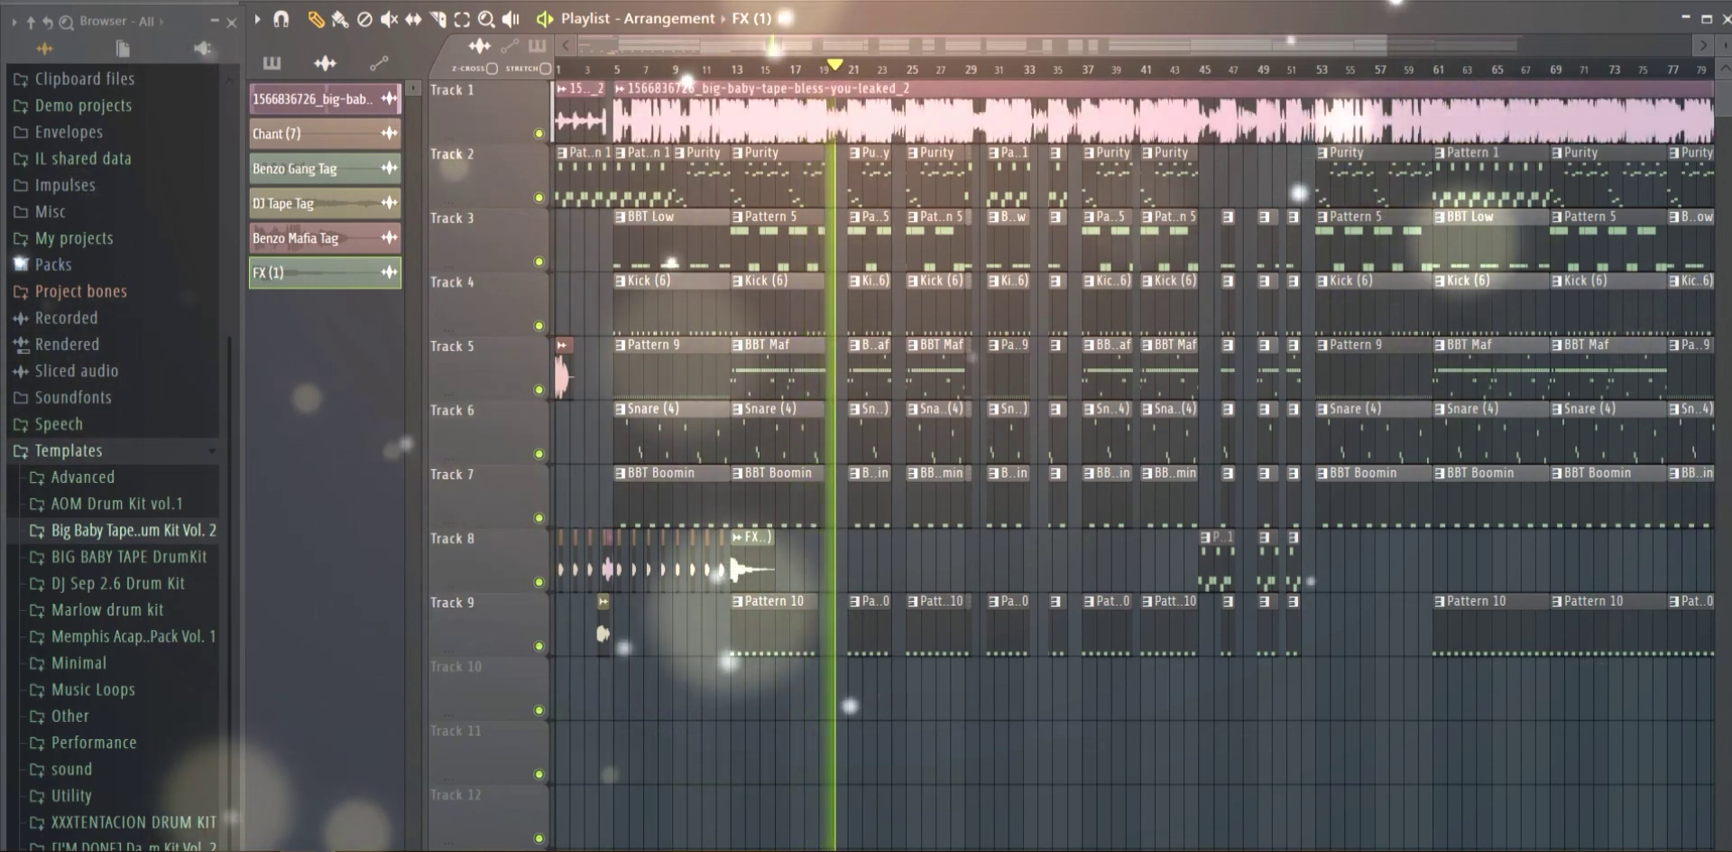
key(1)
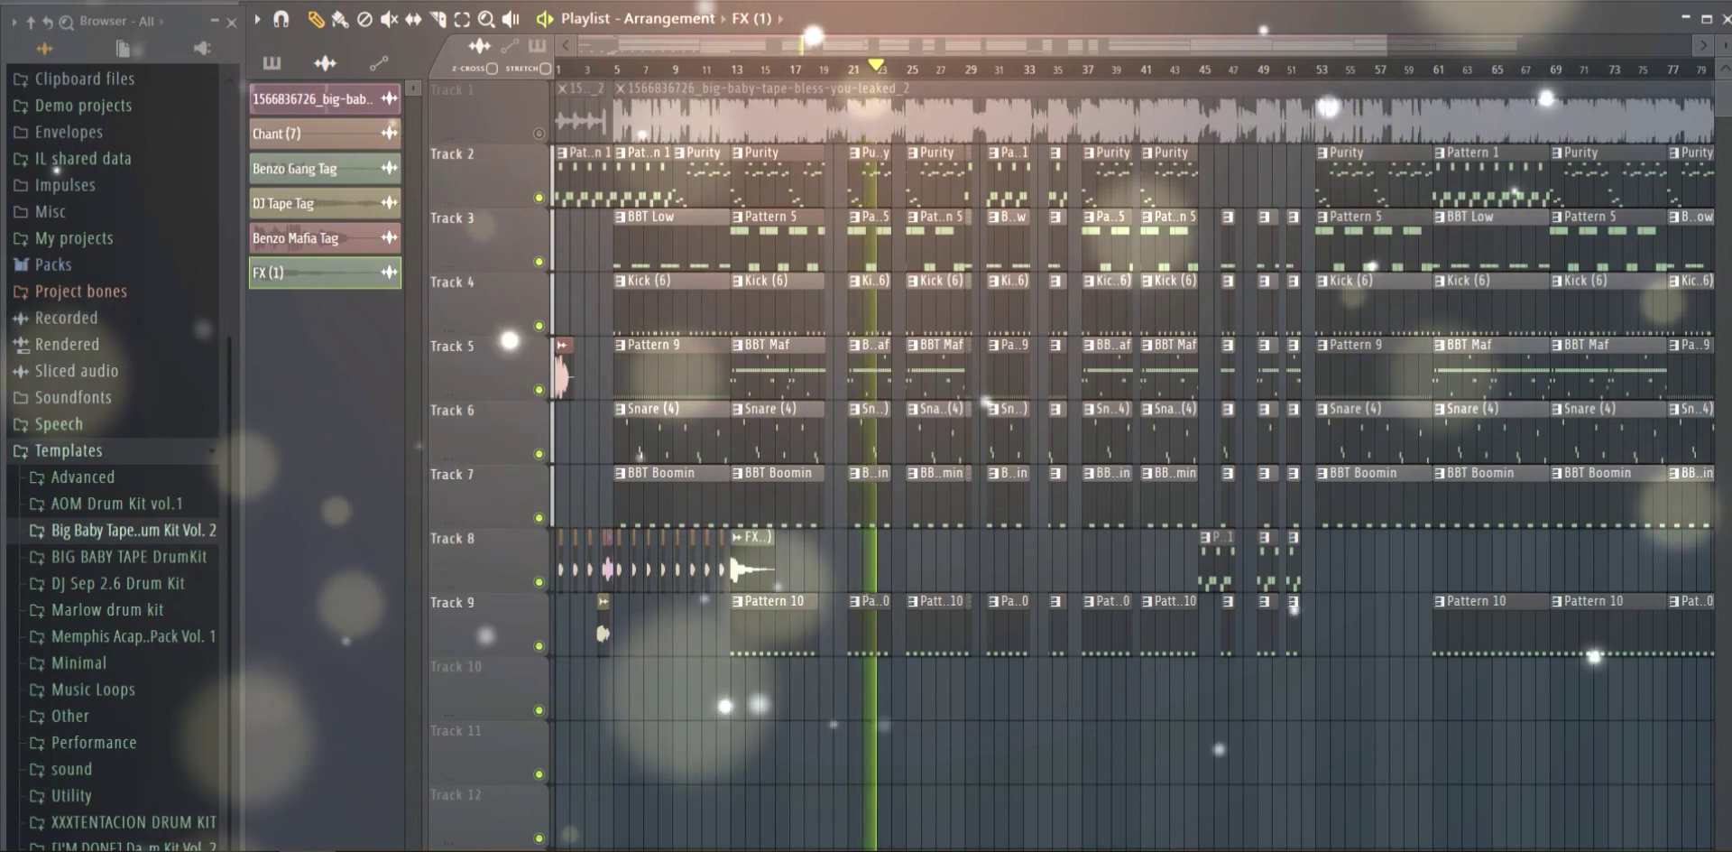
key(1)
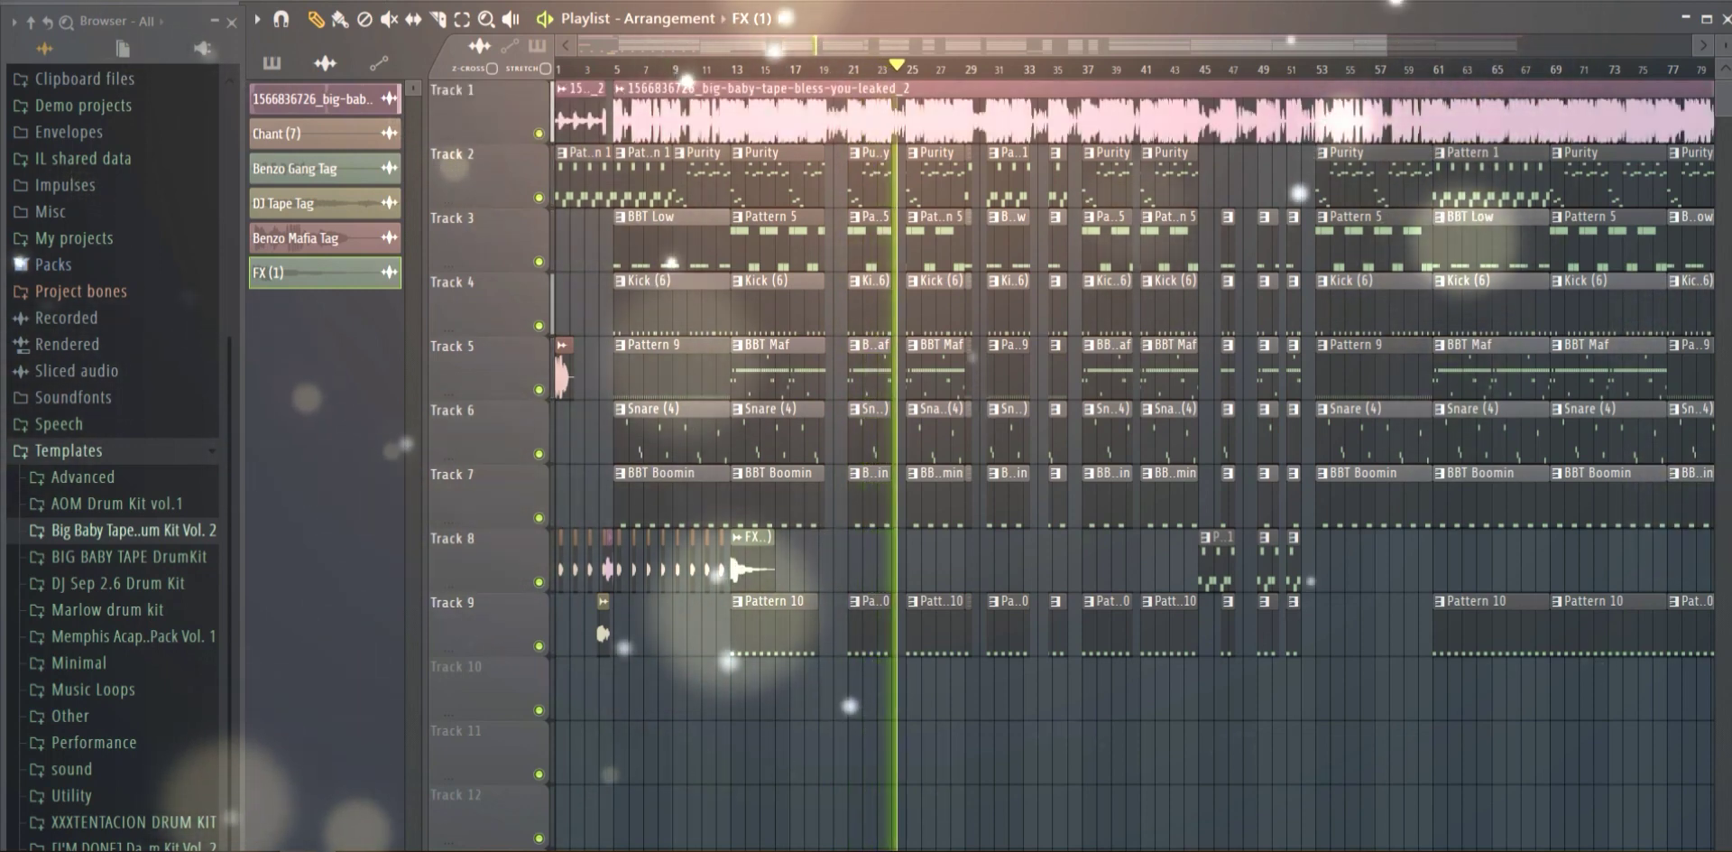
key(1)
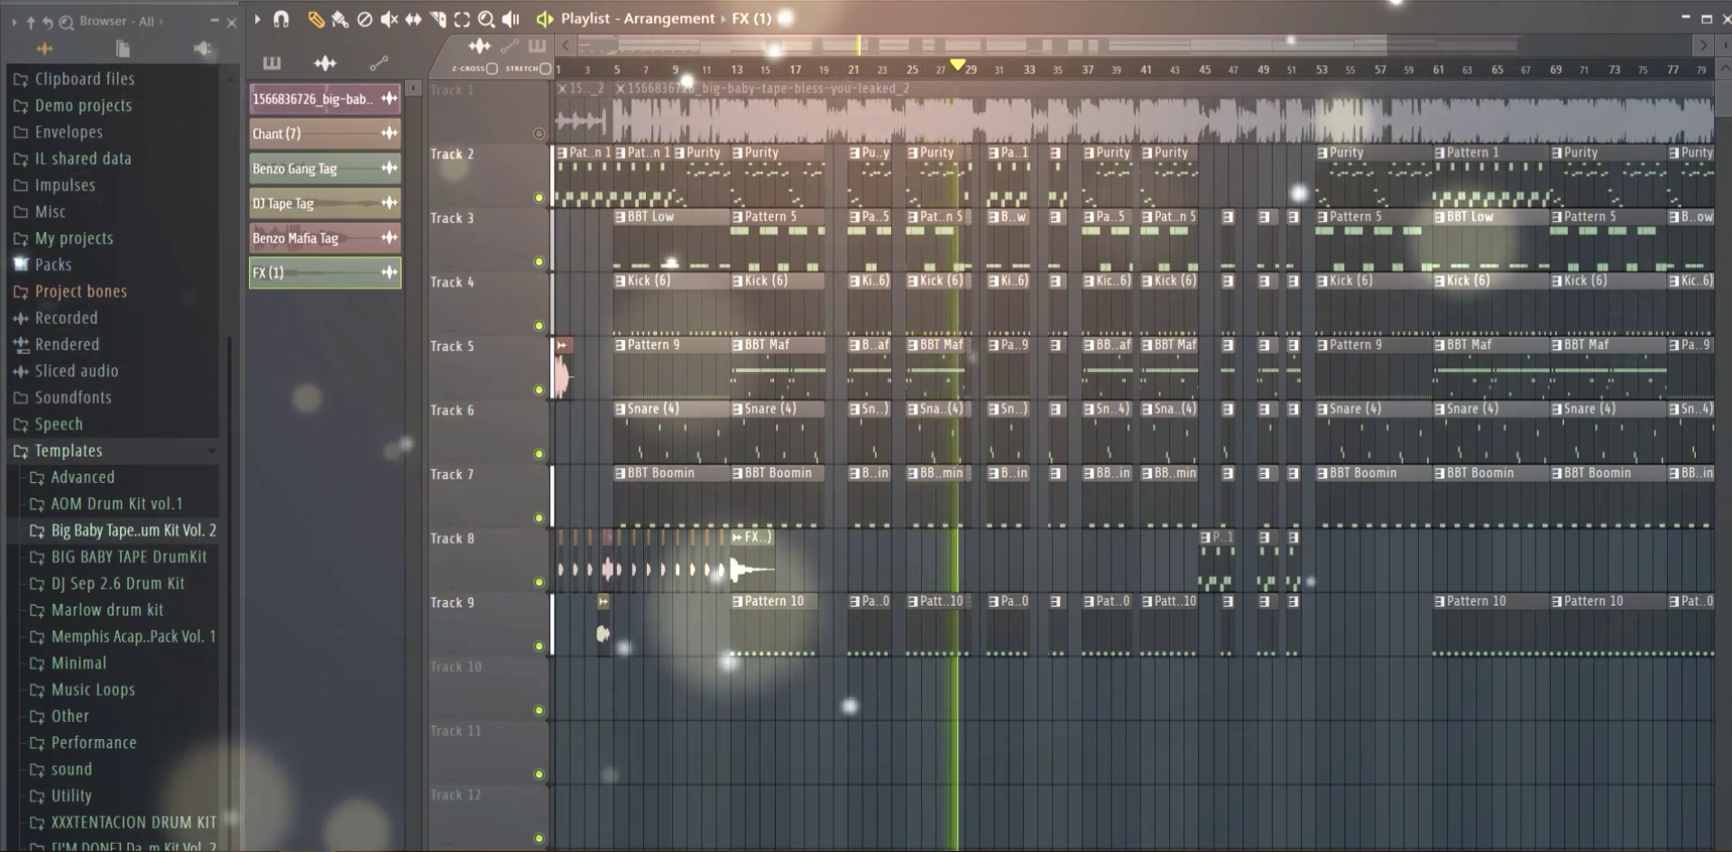
key(1)
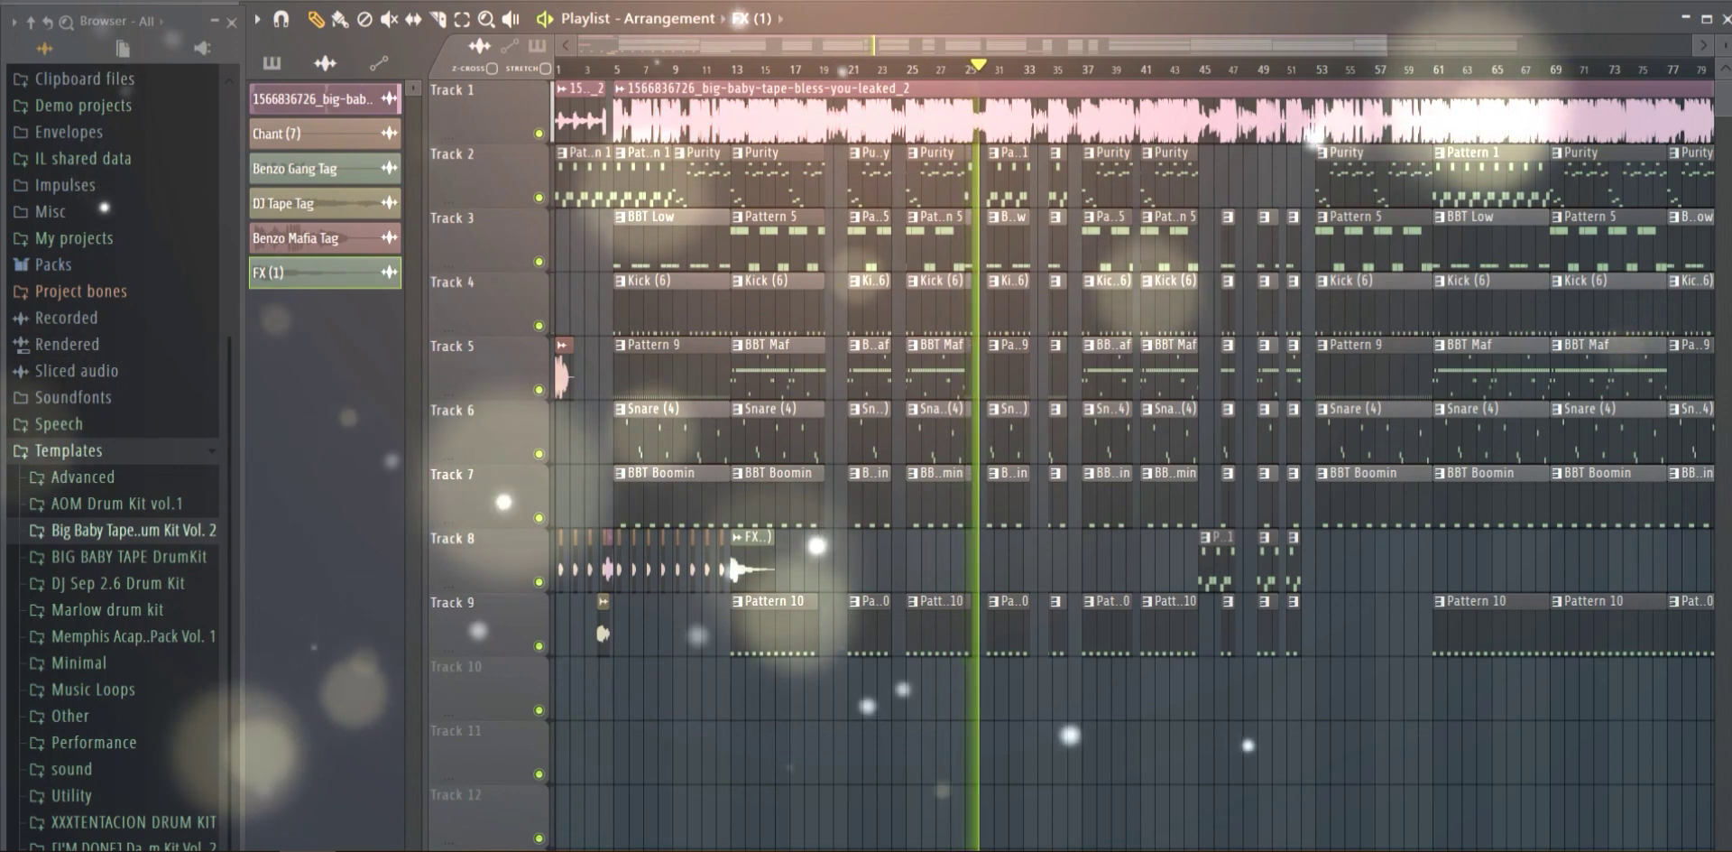
key(1)
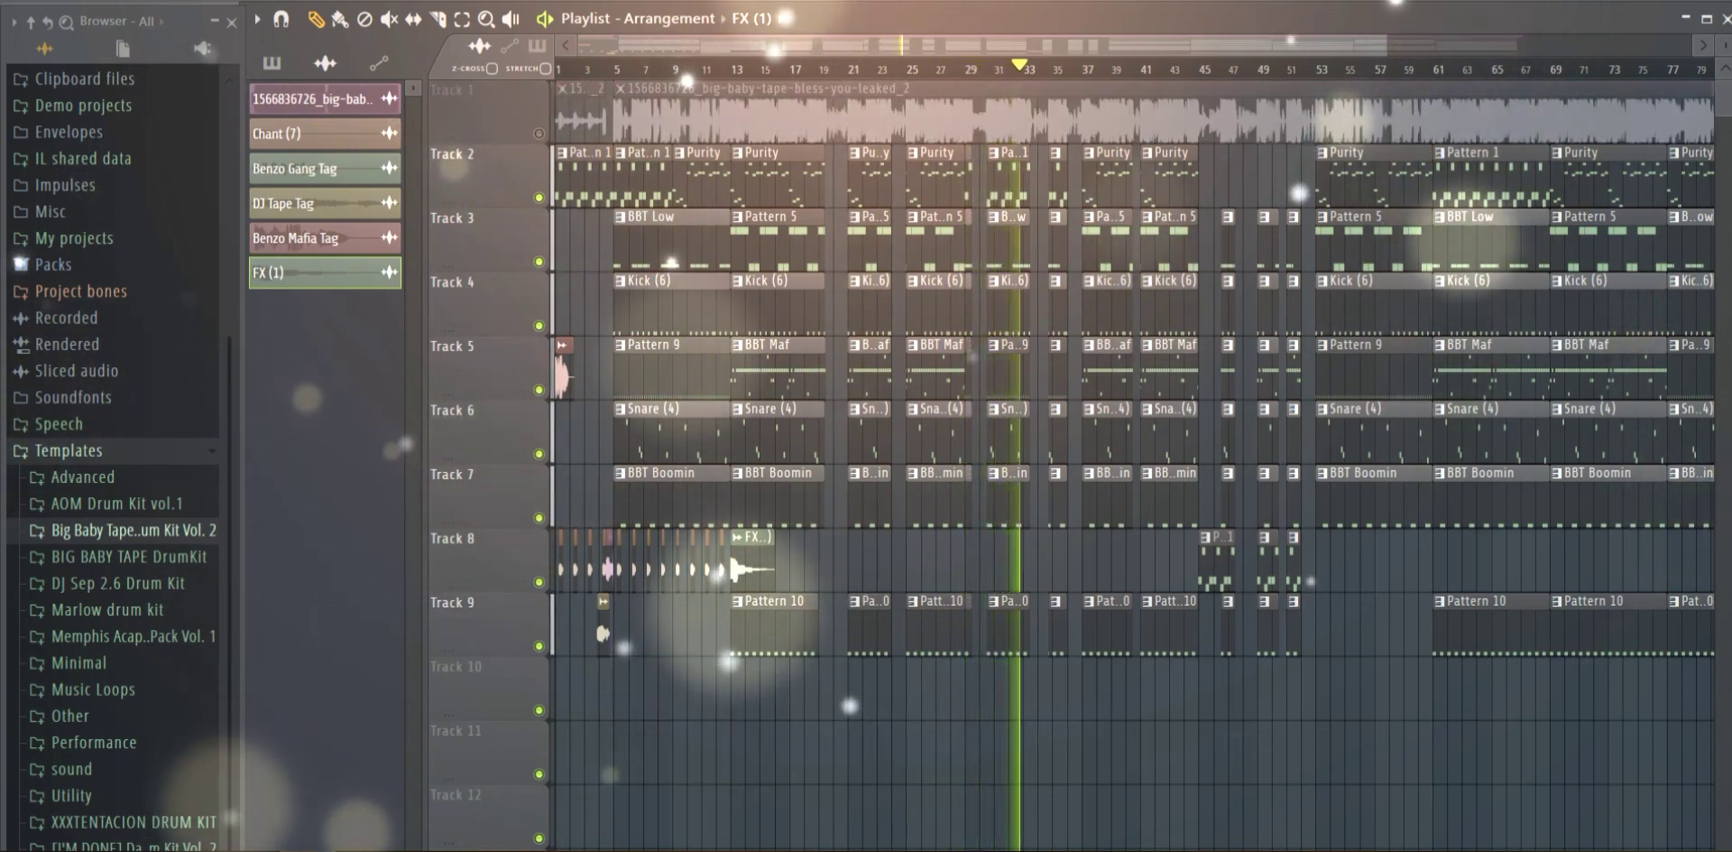
key(1)
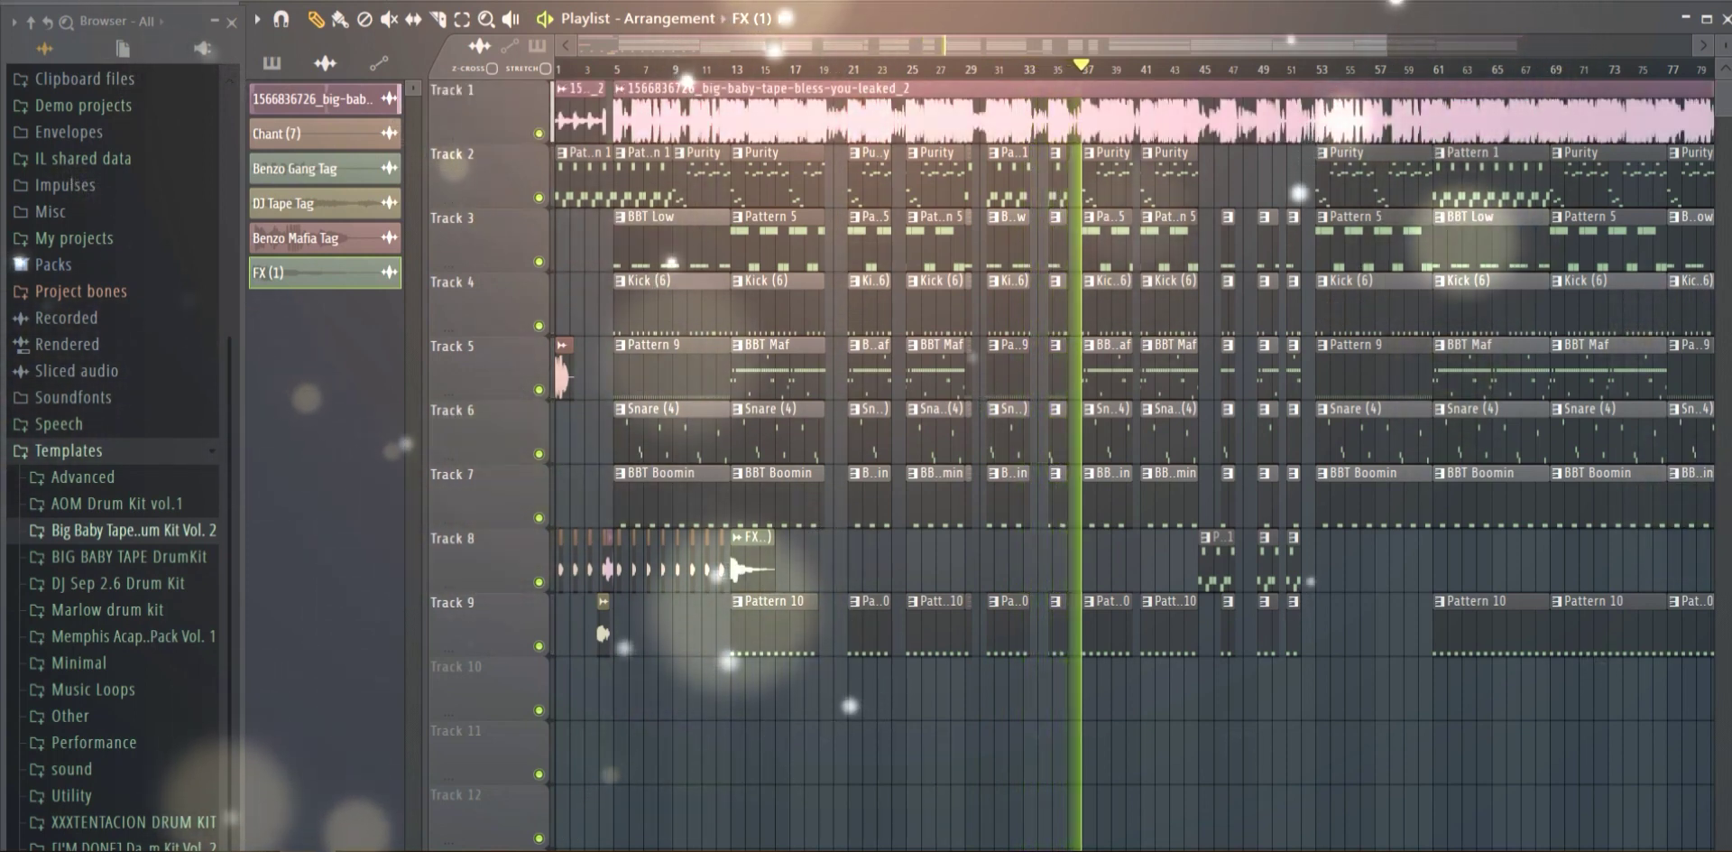
key(1)
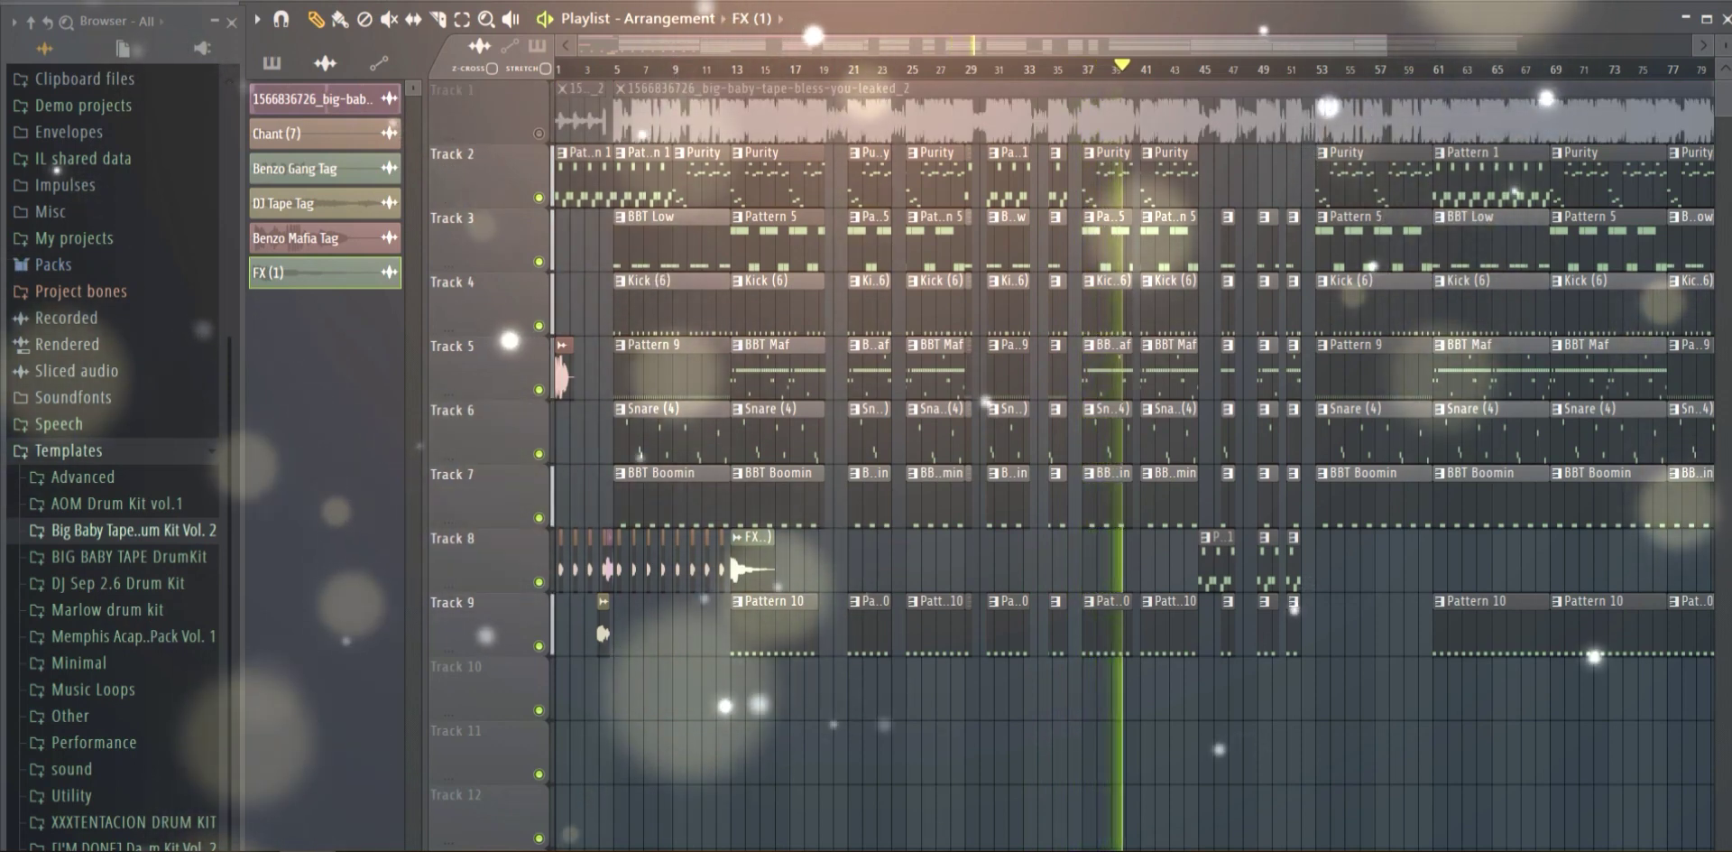
key(1)
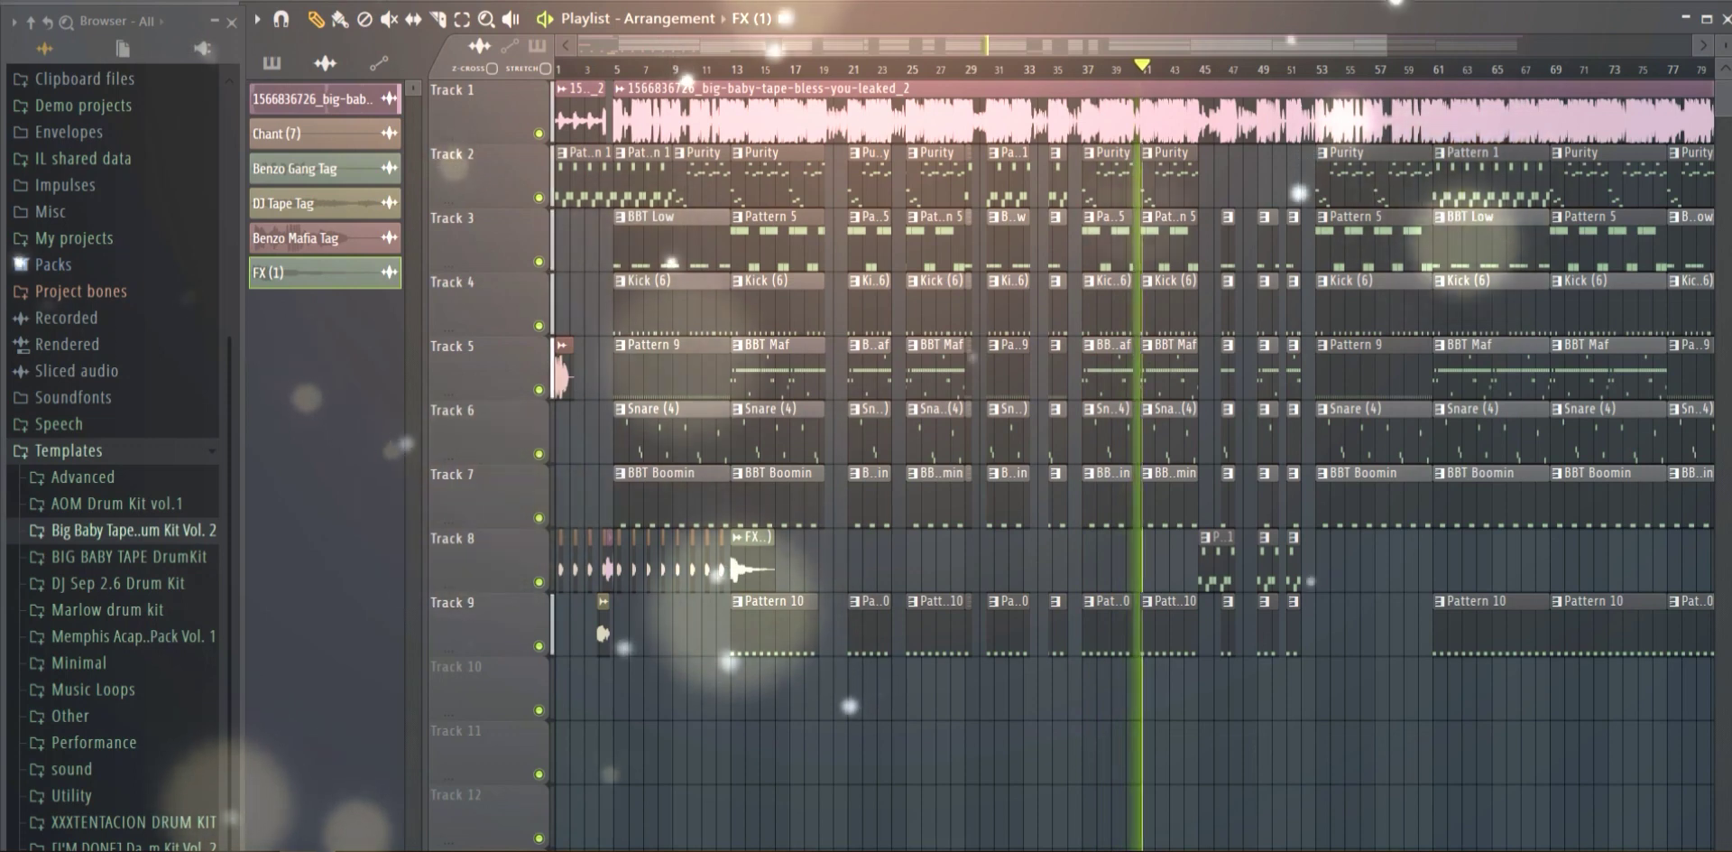
key(1)
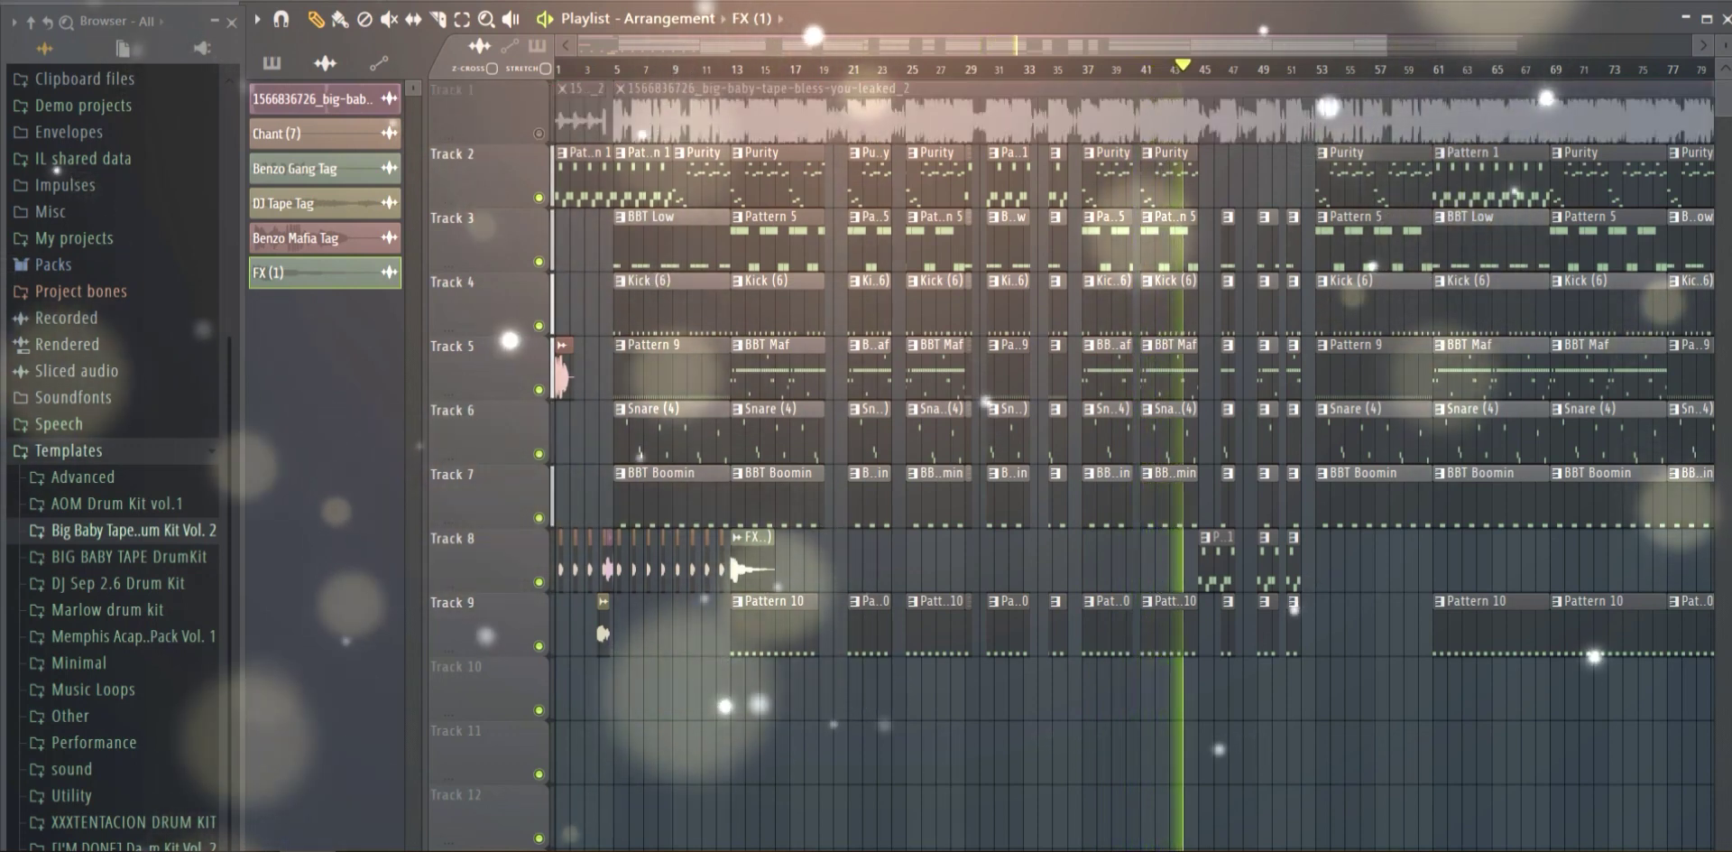
key(1)
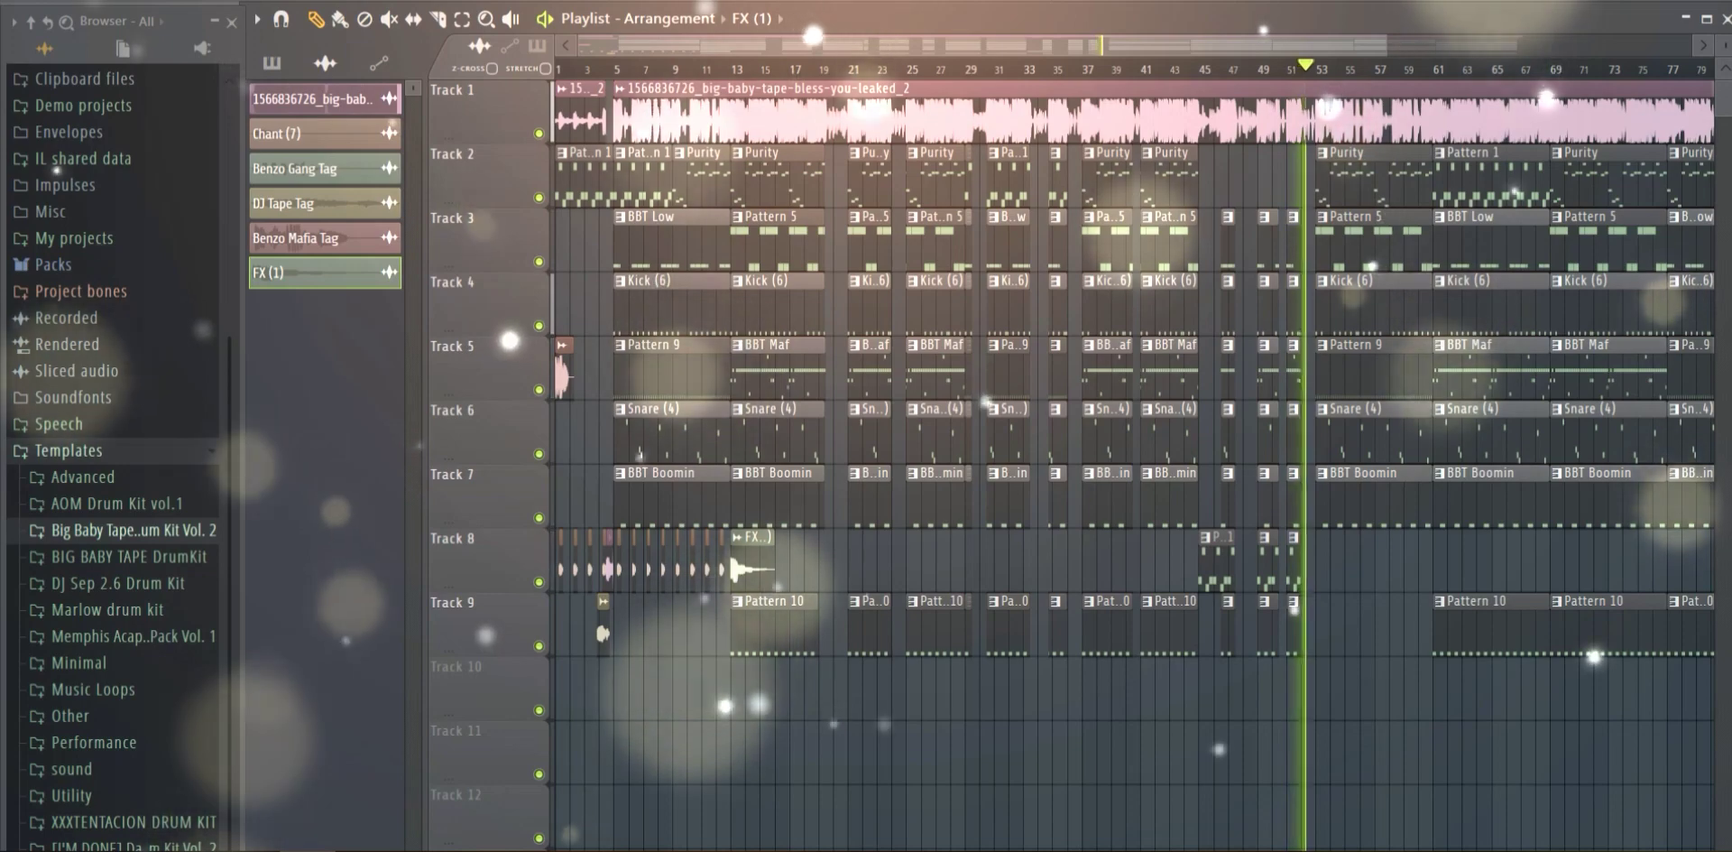
click(539, 133)
scroll(1135, 465, right, 10)
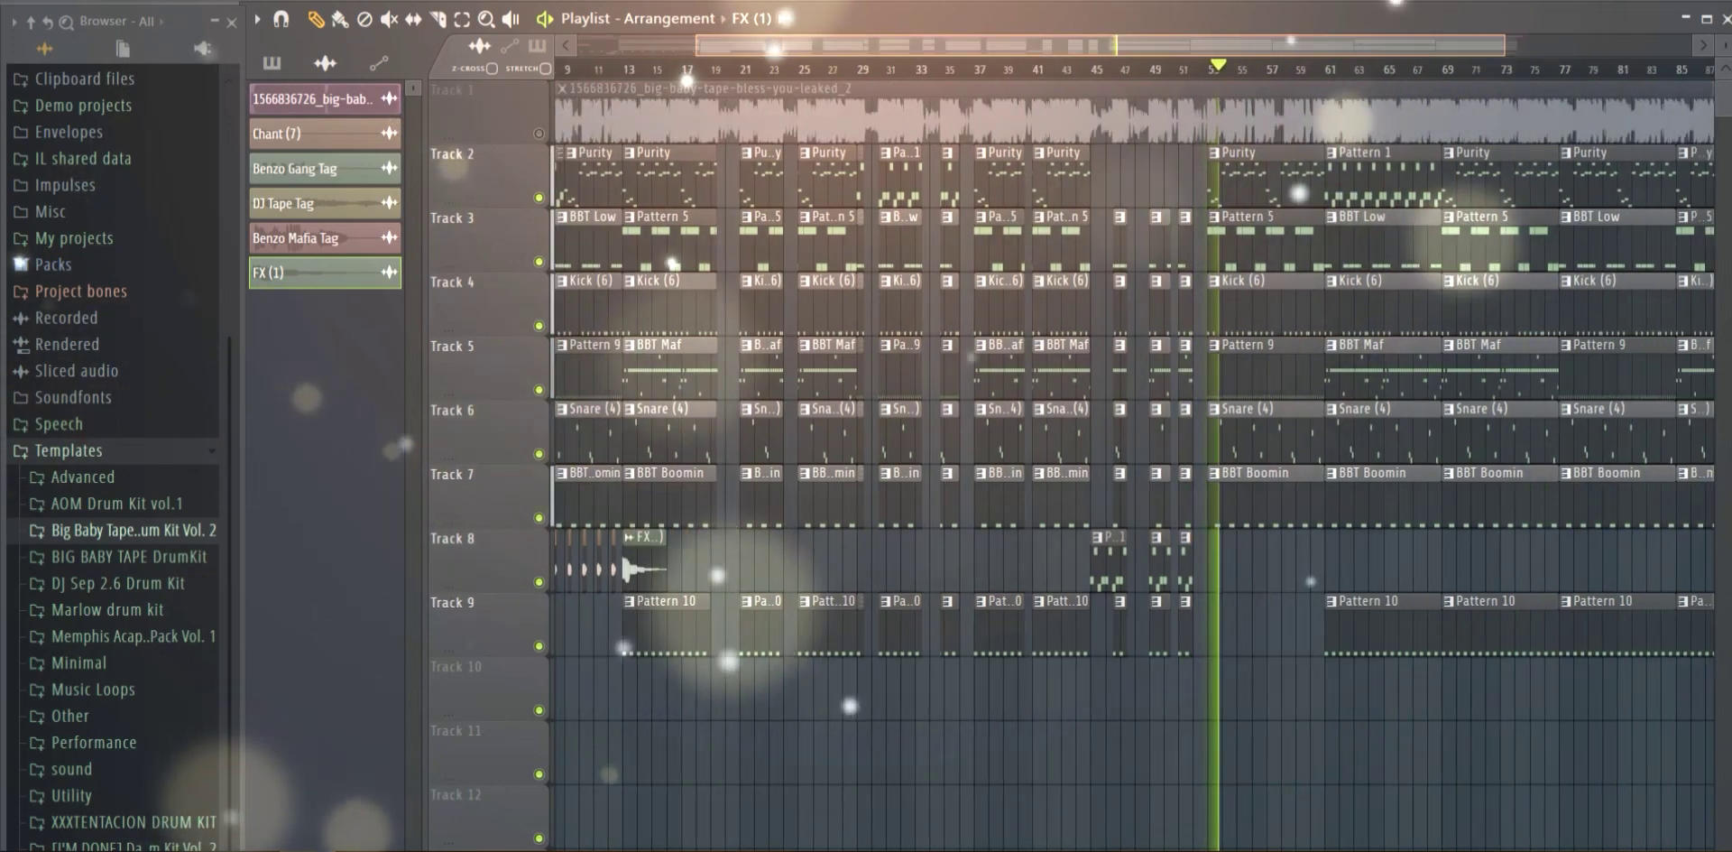